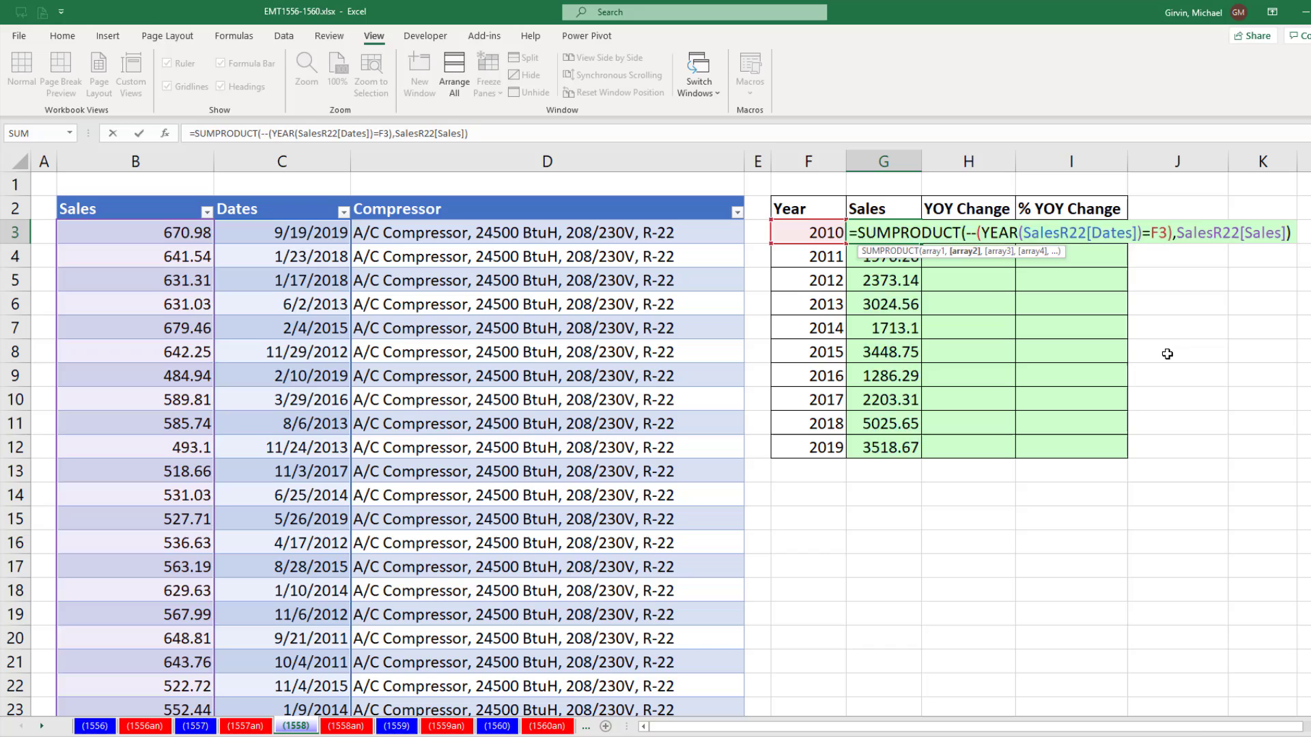
Clear the old SUMPRODUCT totals and start a SUMIFS in G3 summing SalesR22[Sales].
{"action": "key", "text": "Escape"}
{"action": "key", "text": "ctrl+z"}
{"action": "type", "text": "=sumifs"}
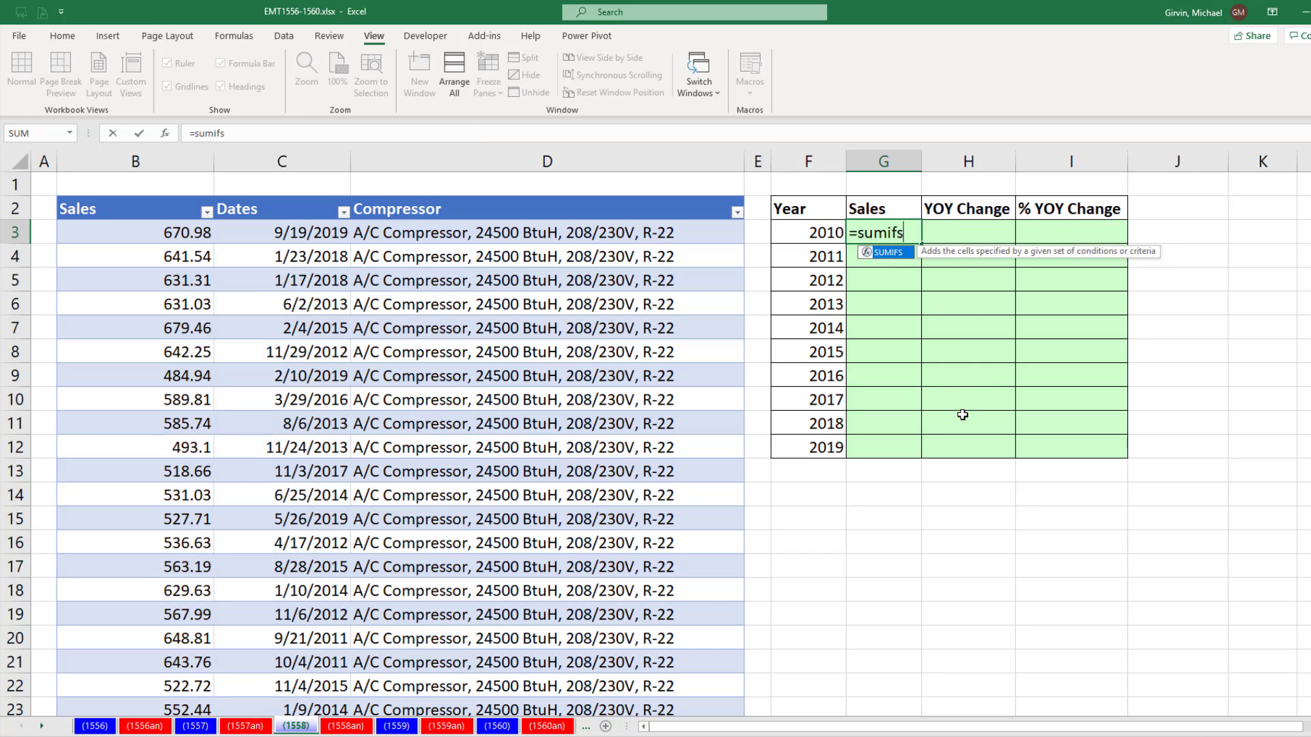
{"action": "key", "text": "Tab"}
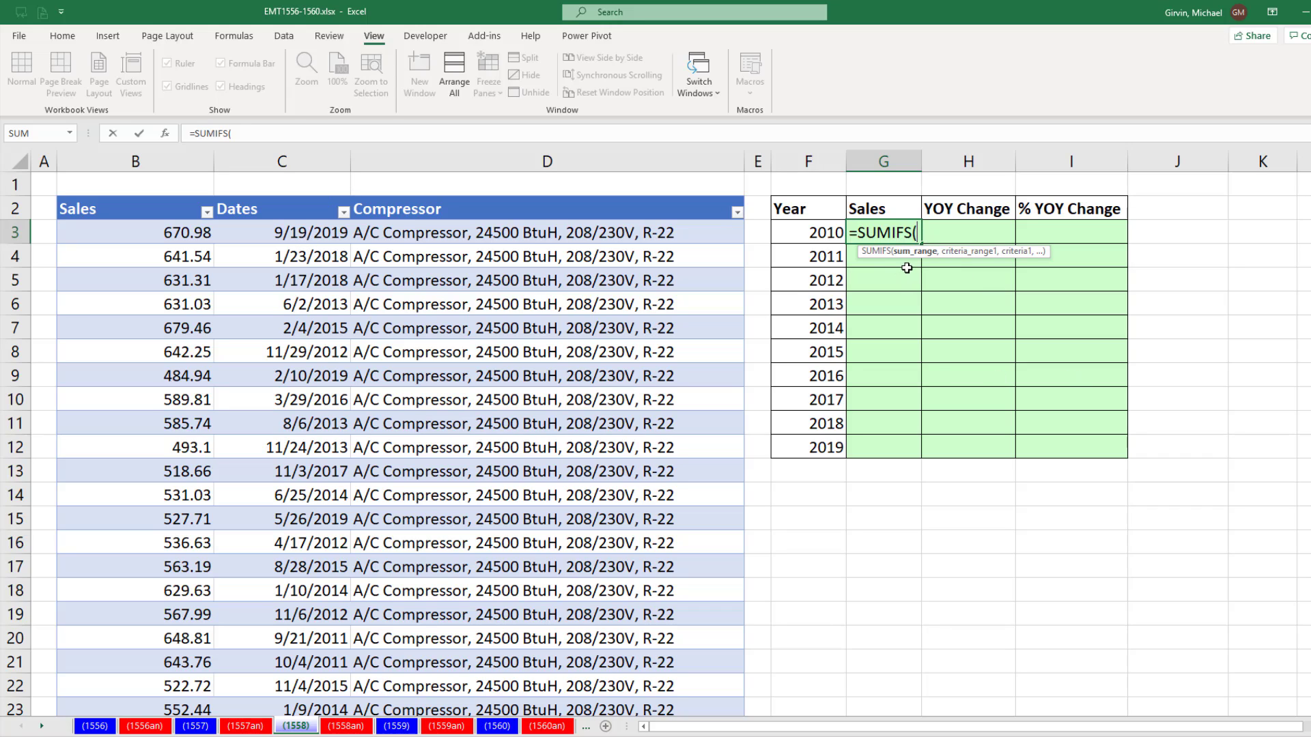
{"action": "left_click", "coordinate": [144, 194]}
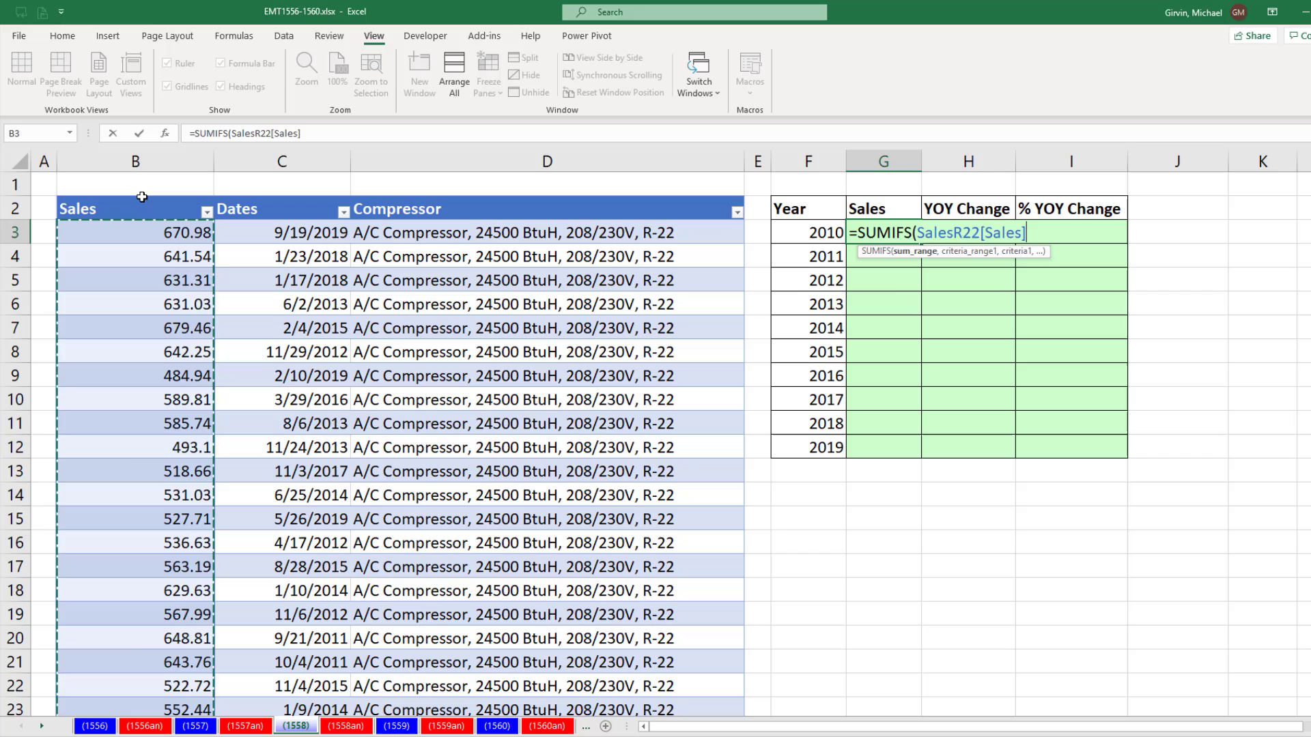
{"action": "type", "text": ","}
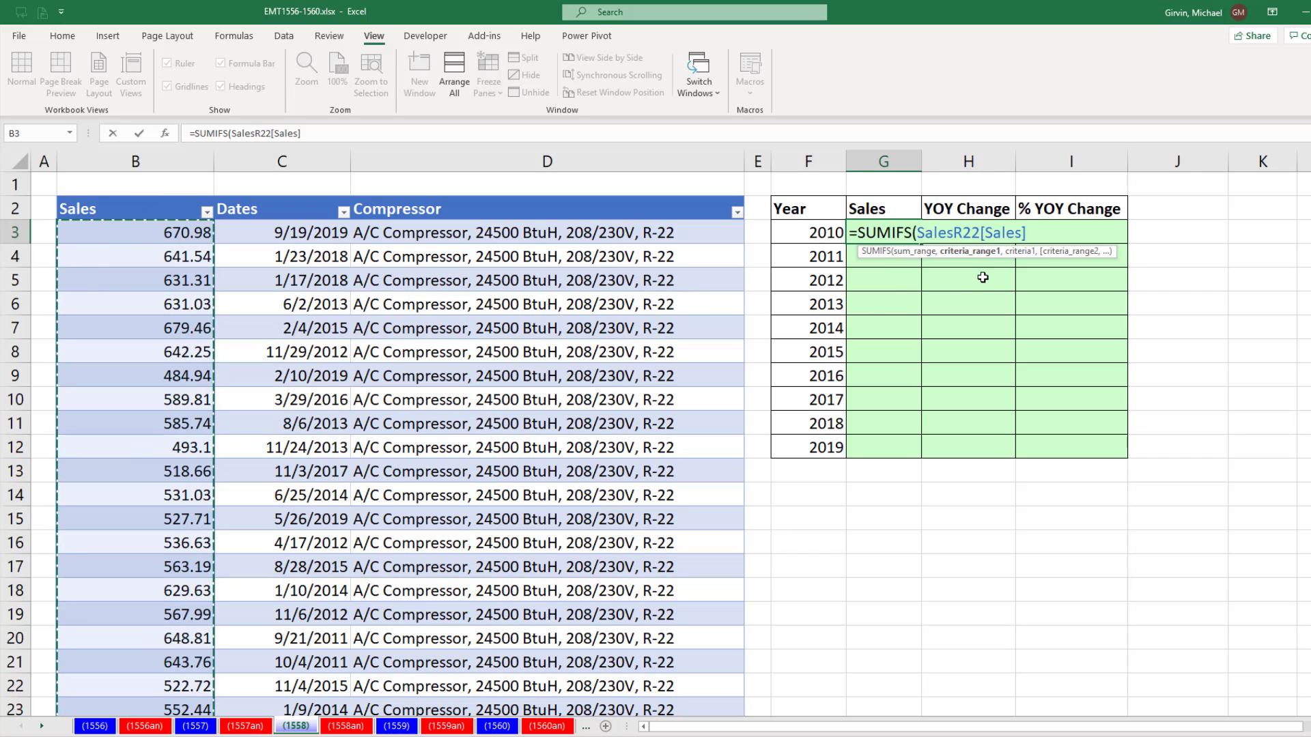
Add the criterion that SalesR22[Dates] is on or after DATE(F3,1,1).
{"action": "left_click", "coordinate": [285, 194]}
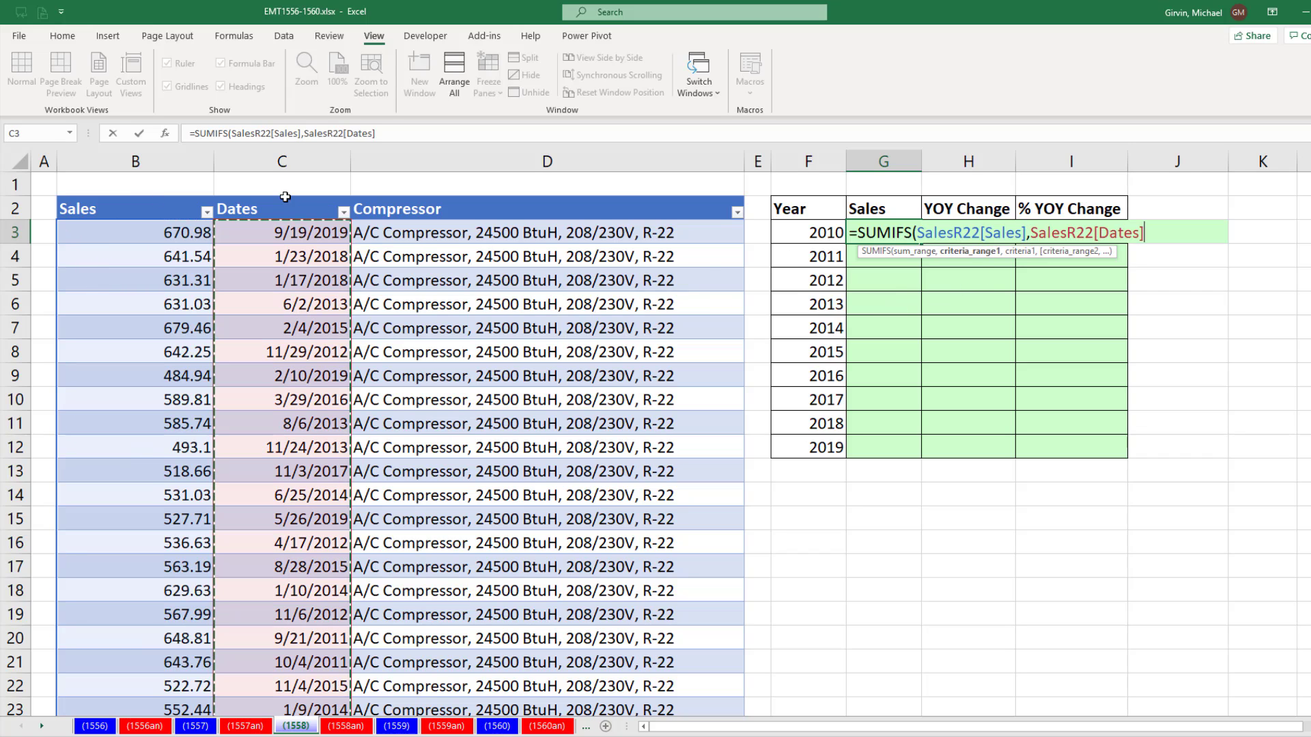
{"action": "type", "text": ","}
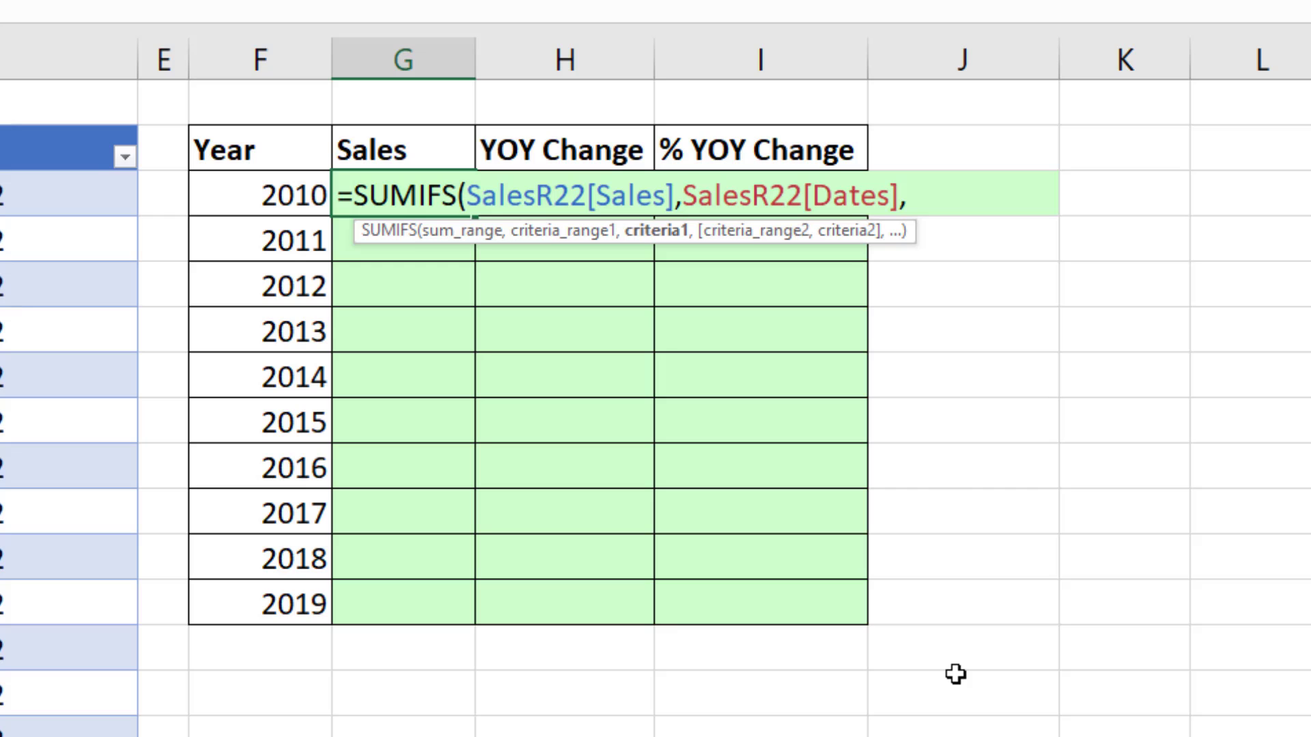
{"action": "type", "text": "\">="}
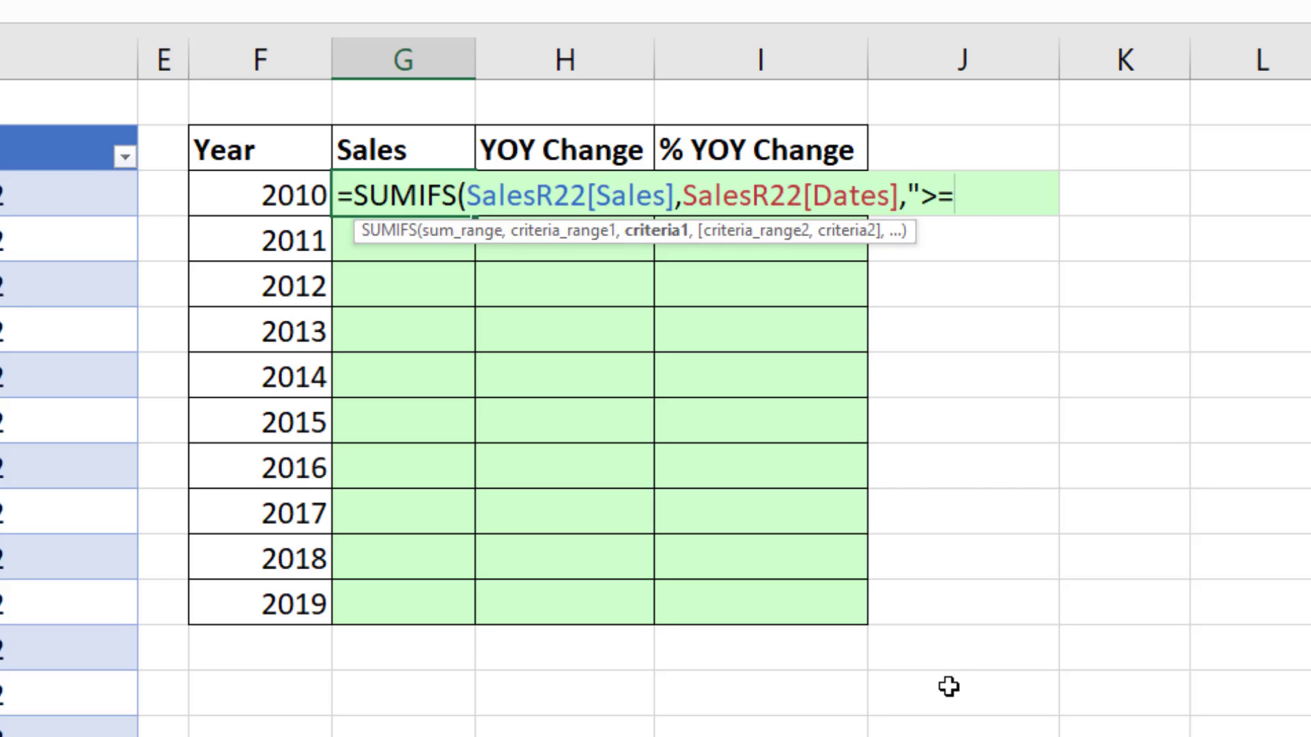
{"action": "type", "text": "\"&dat"}
{"action": "key", "text": "Tab"}
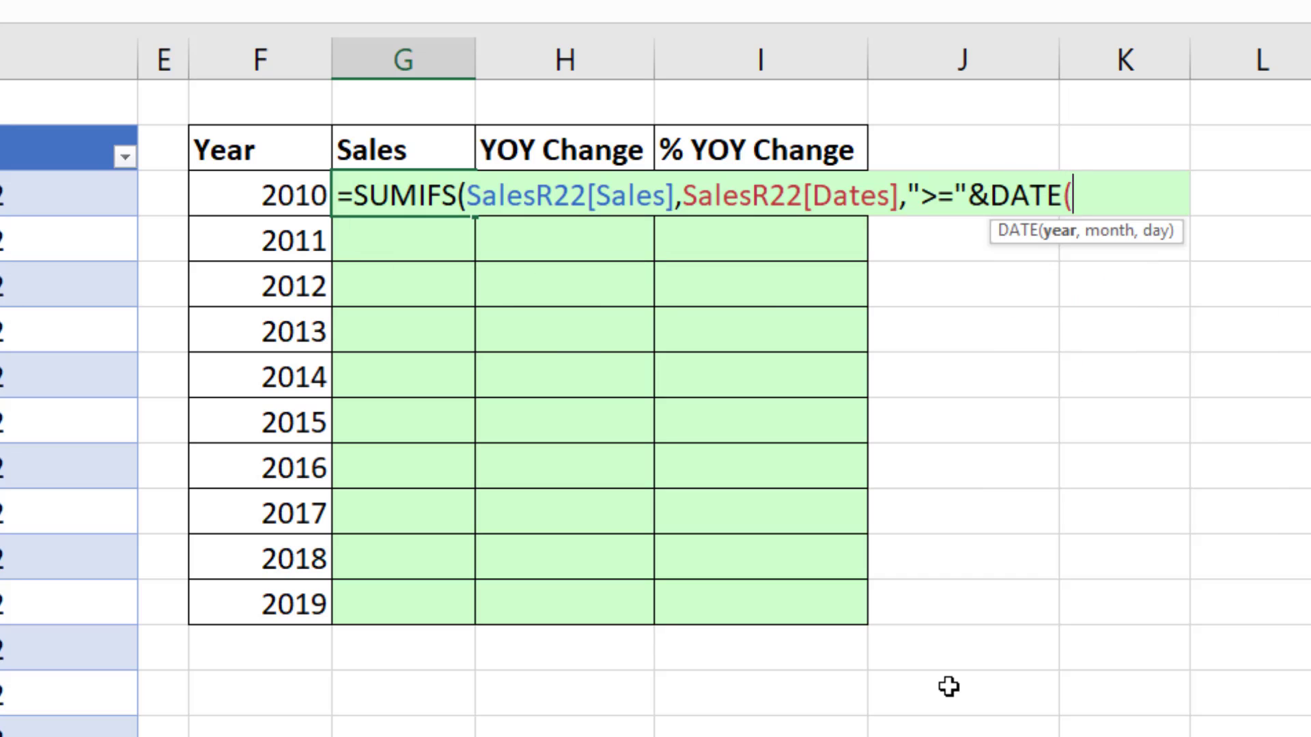
{"action": "left_click", "coordinate": [280, 197]}
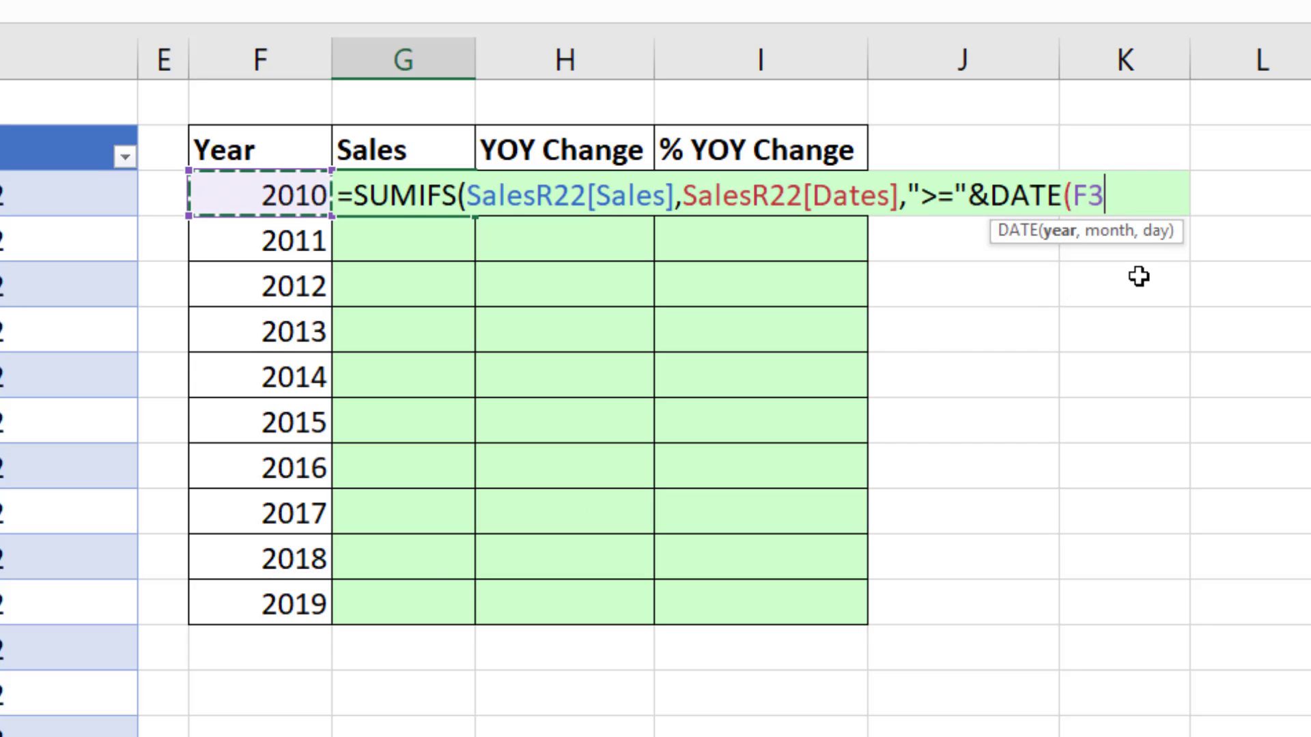
{"action": "type", "text": ","}
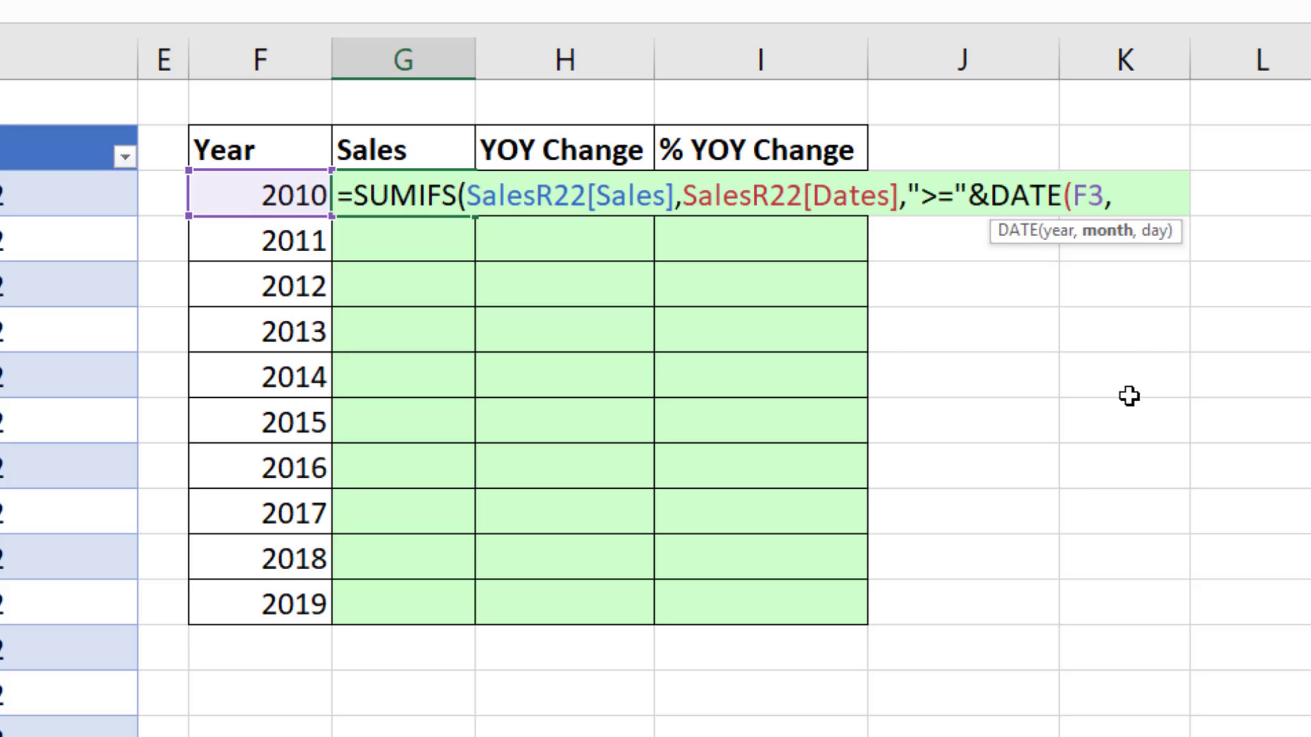
{"action": "type", "text": "1,1"}
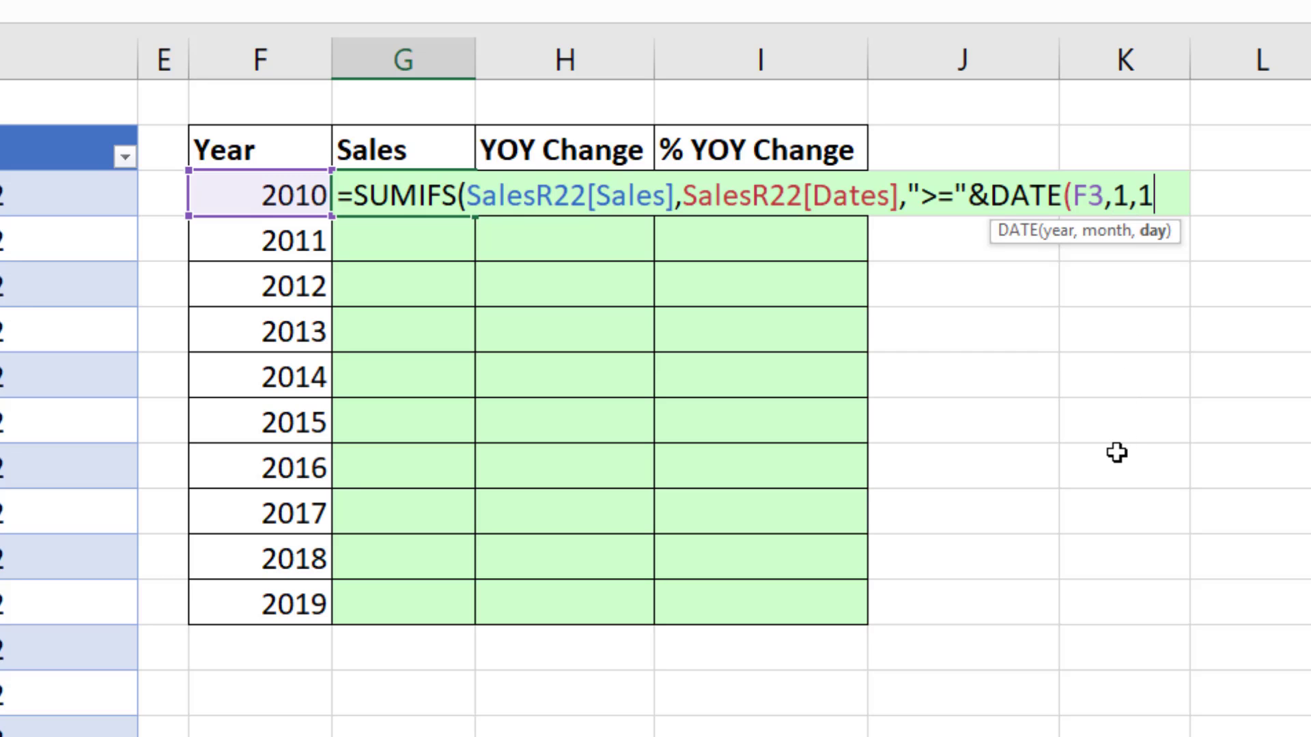
{"action": "type", "text": ")"}
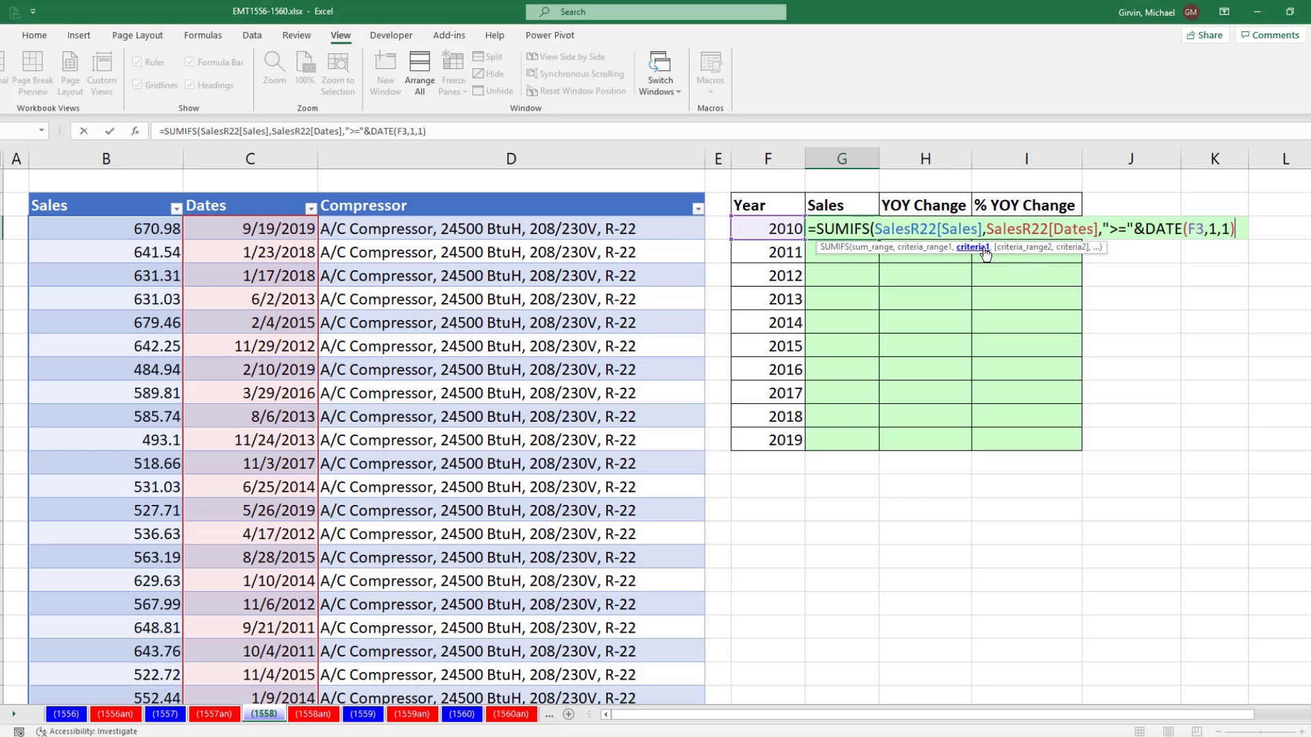
Add a second criterion to G3's SUMIFS: SalesR22[Dates] on or before DATE(F3,12,31).
{"action": "left_click", "coordinate": [656, 231]}
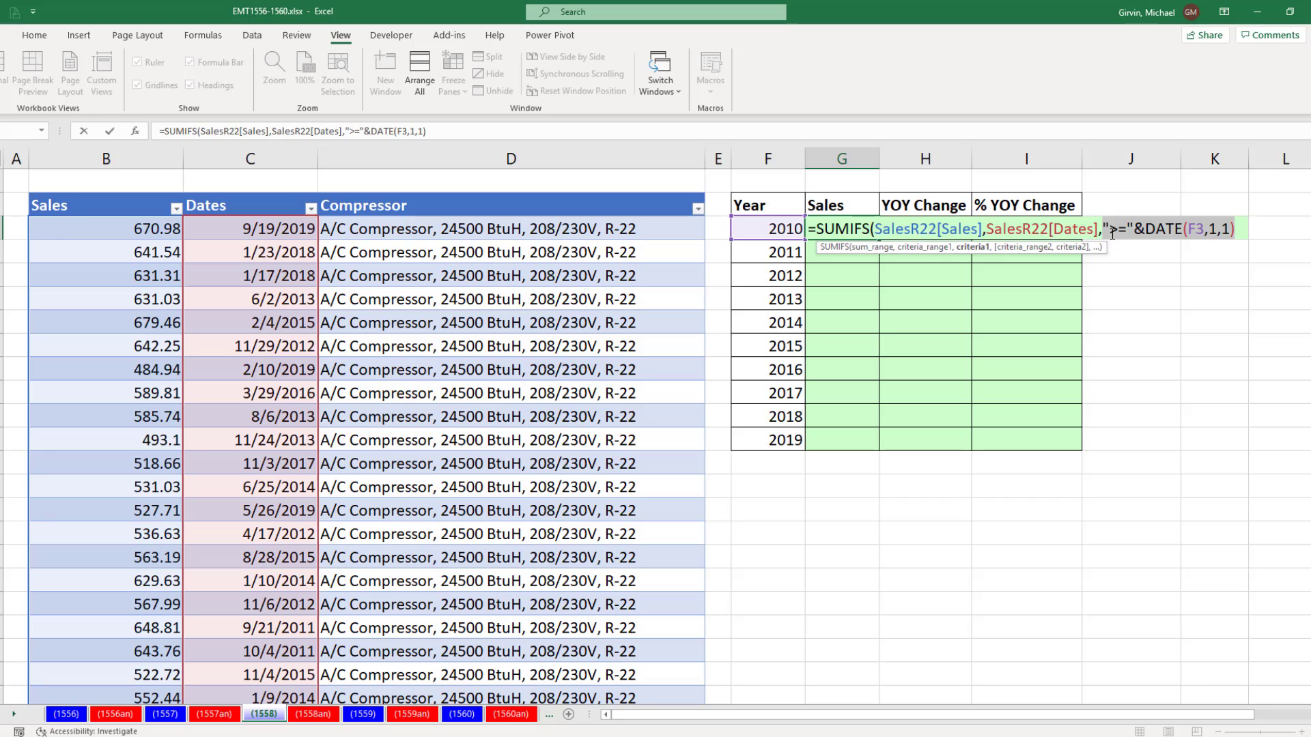
{"action": "left_click", "coordinate": [1235, 235]}
{"action": "type", "text": ","}
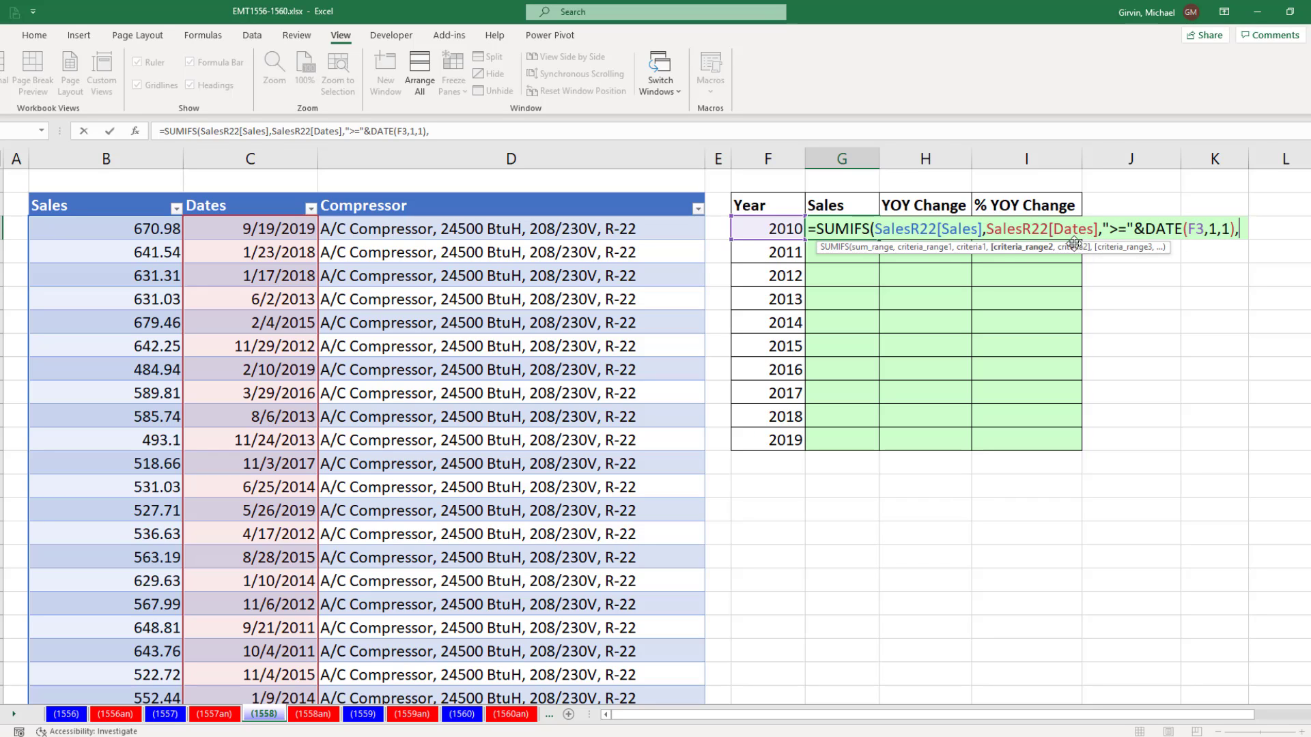
{"action": "left_click", "coordinate": [233, 198]}
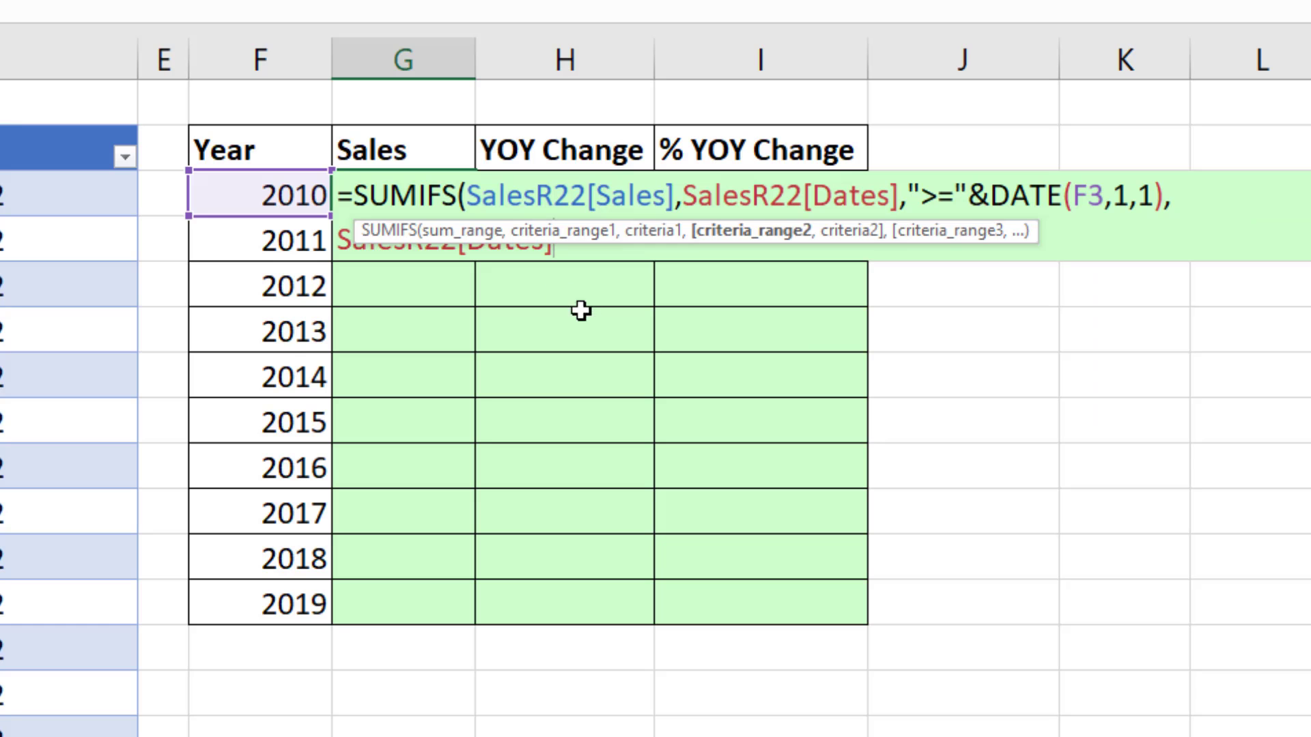
{"action": "type", "text": ","}
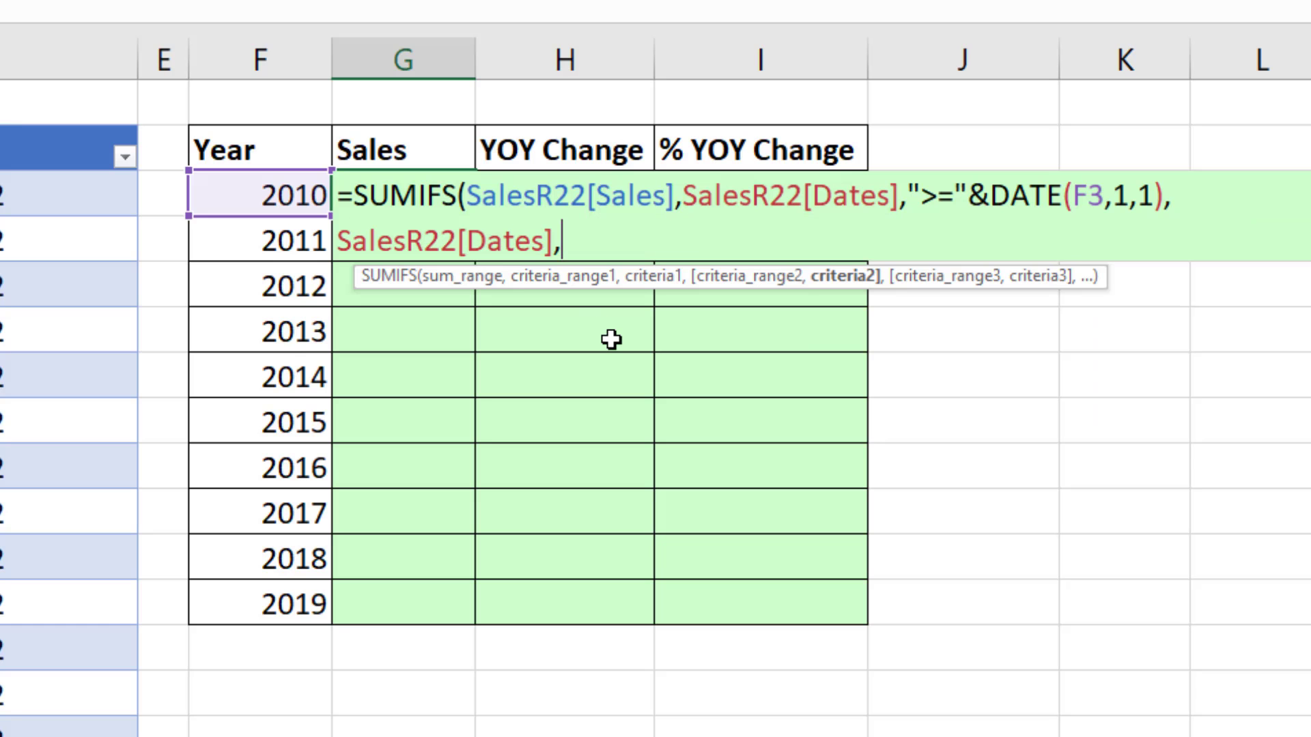
{"action": "type", "text": "\"<"}
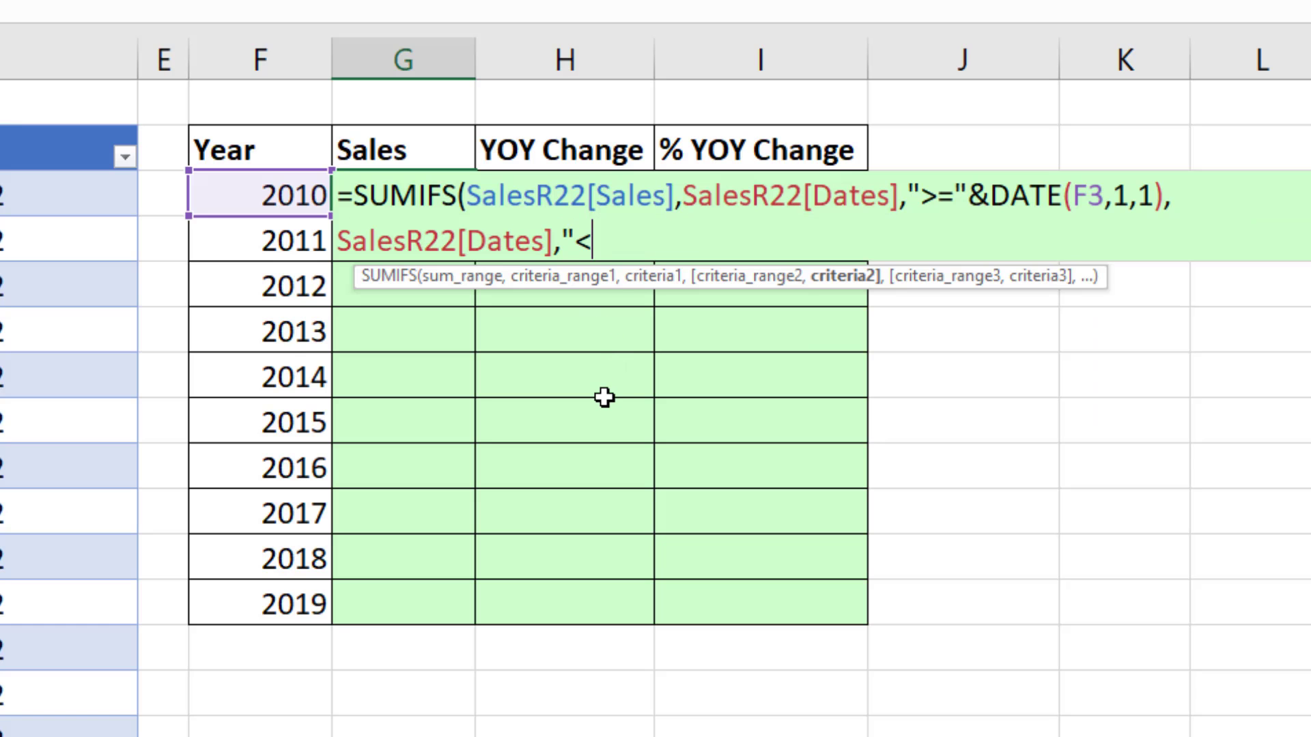
{"action": "type", "text": "=\"&da"}
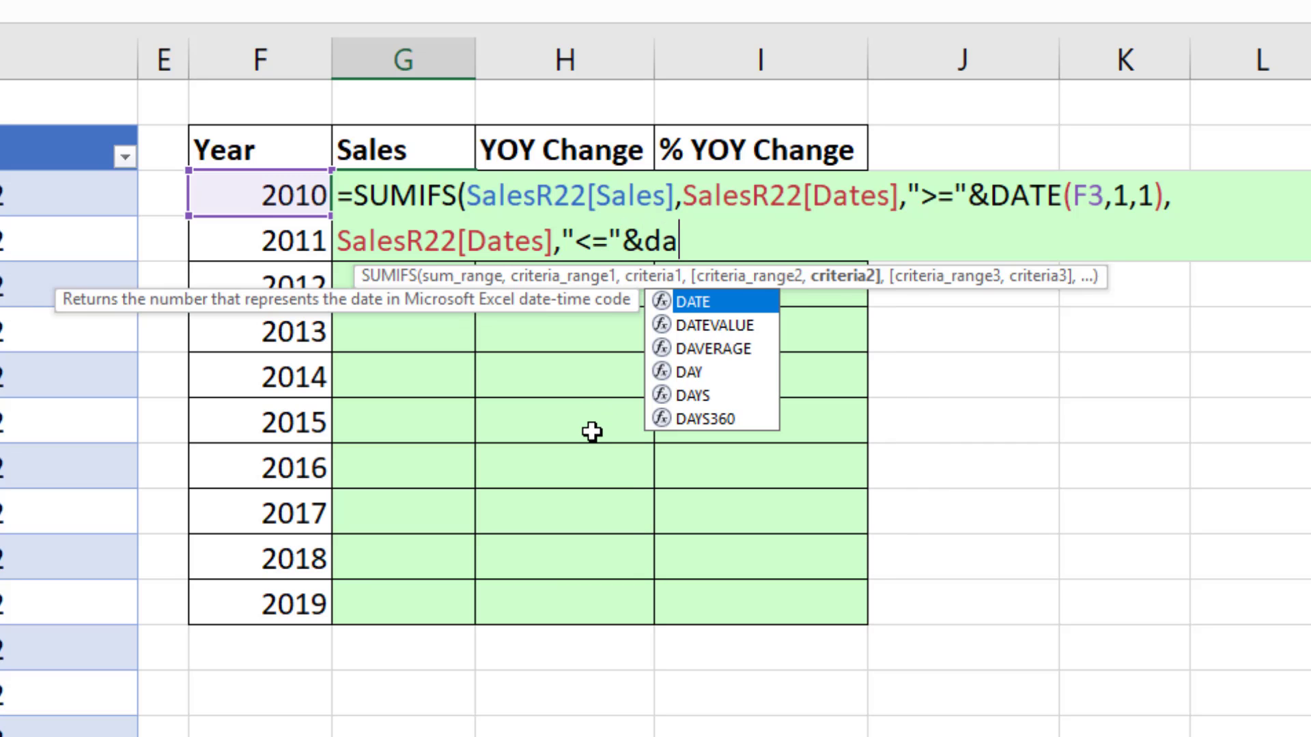
{"action": "key", "text": "Tab"}
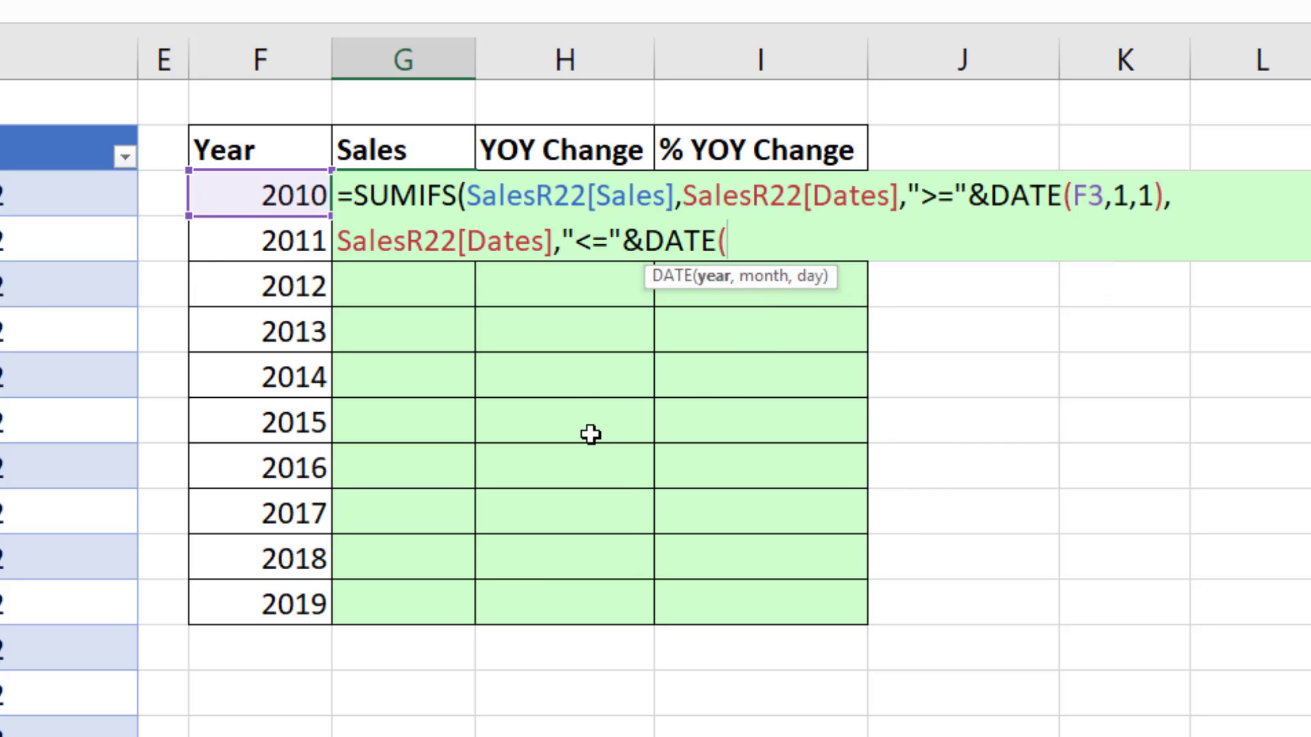
{"action": "left_click", "coordinate": [249, 199]}
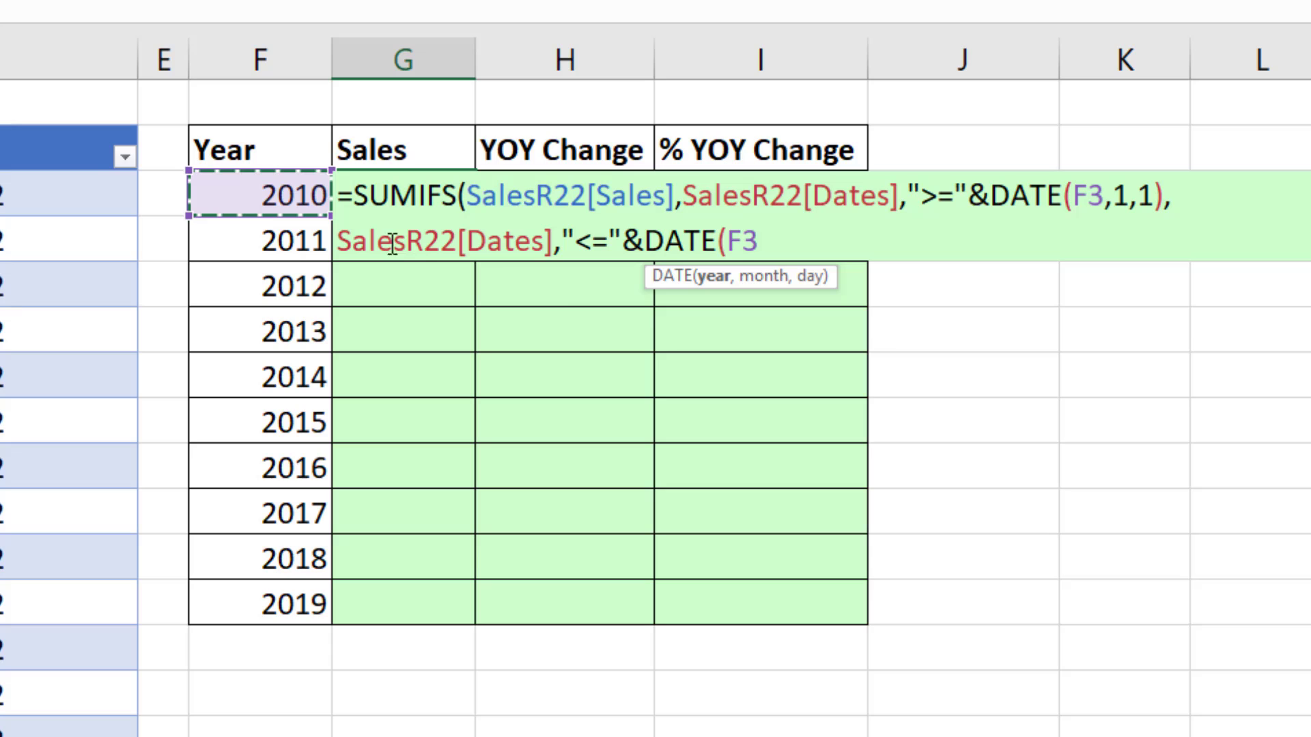
{"action": "type", "text": ",12"}
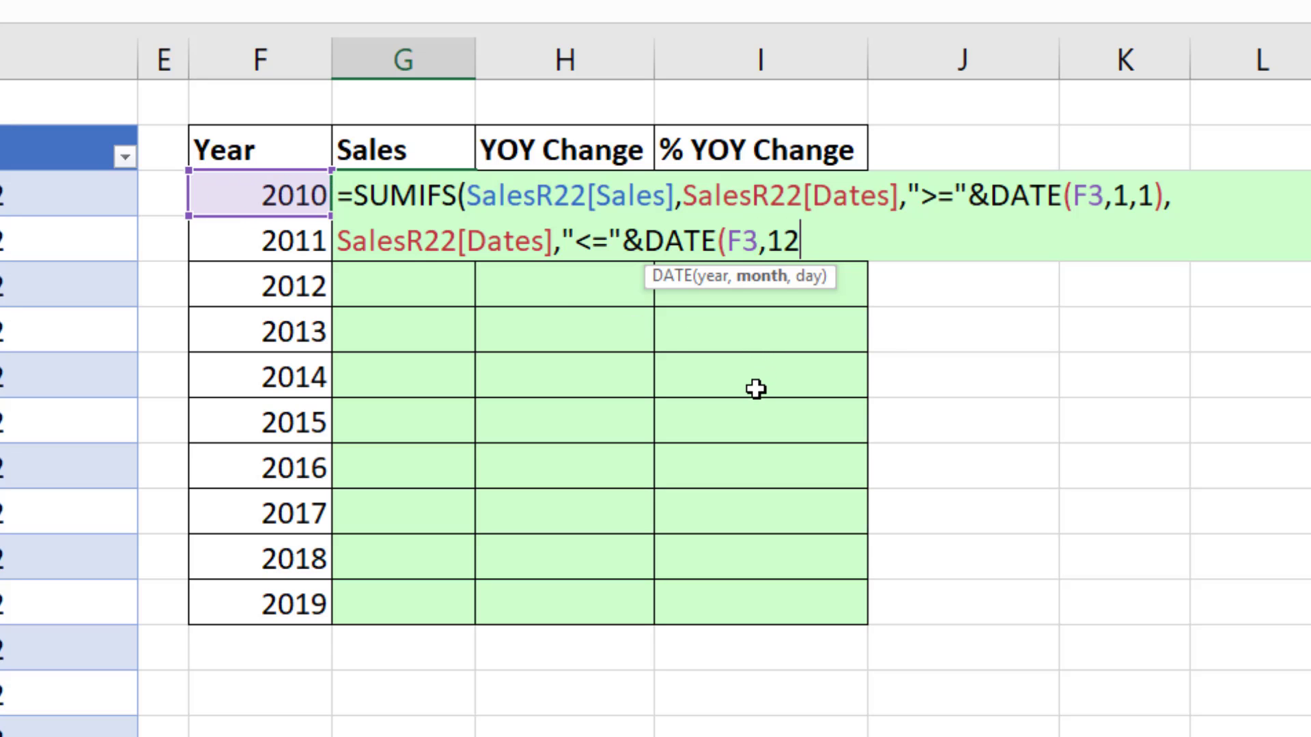
{"action": "type", "text": ",31"}
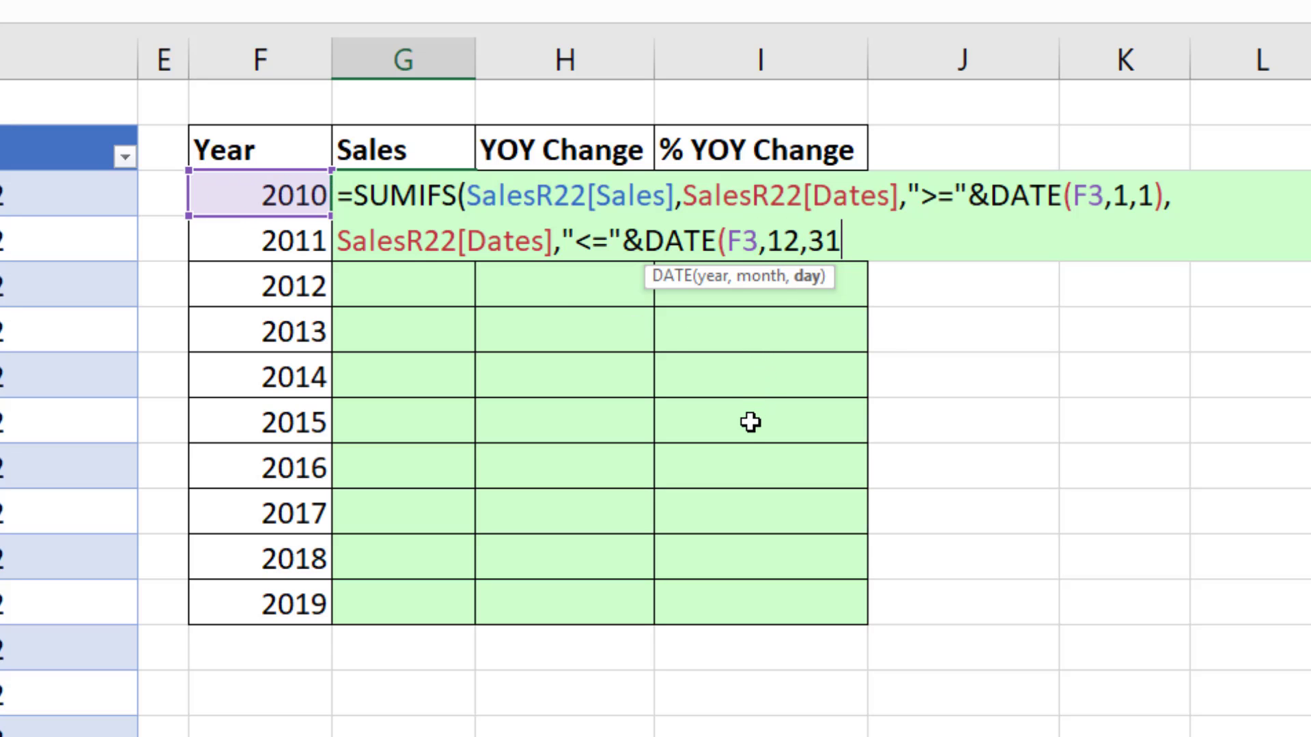
{"action": "type", "text": "))"}
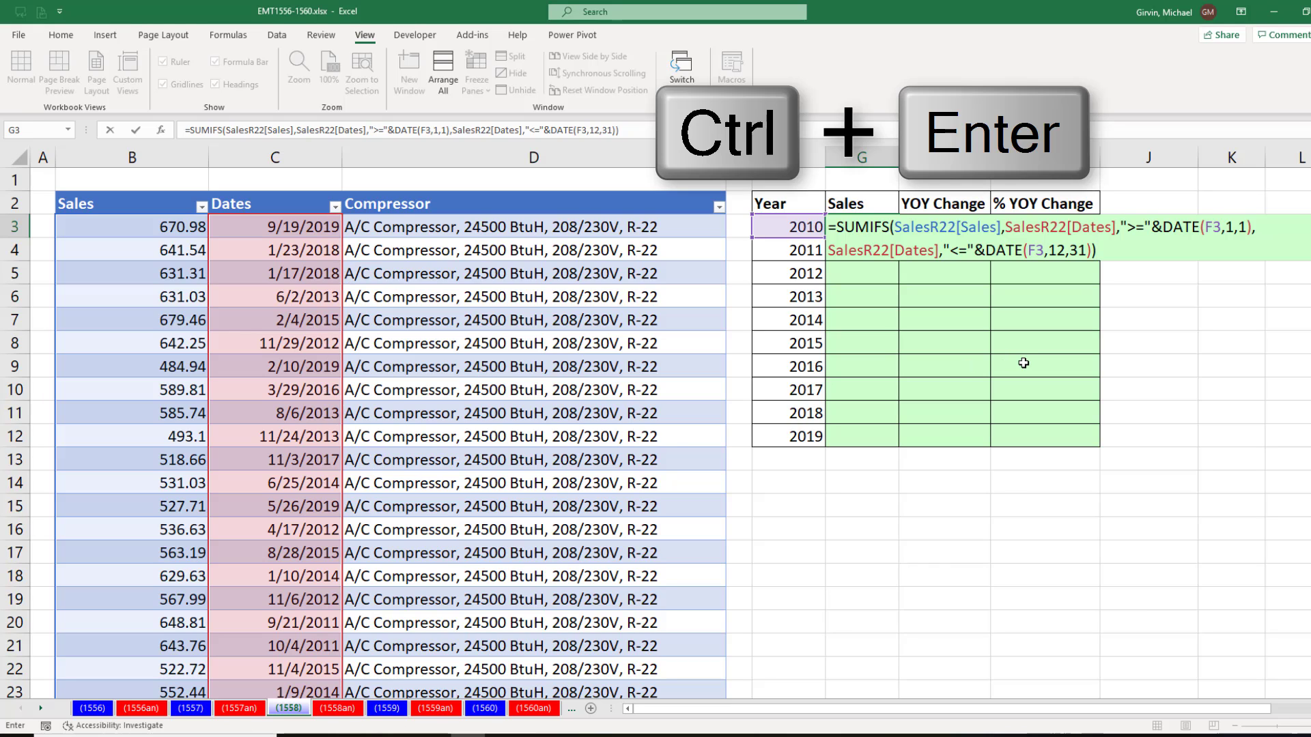
Enter the 2010 SUMIFS total, fill it down to 2019, and confirm G12 references F12.
{"action": "key", "text": "ctrl+Return"}
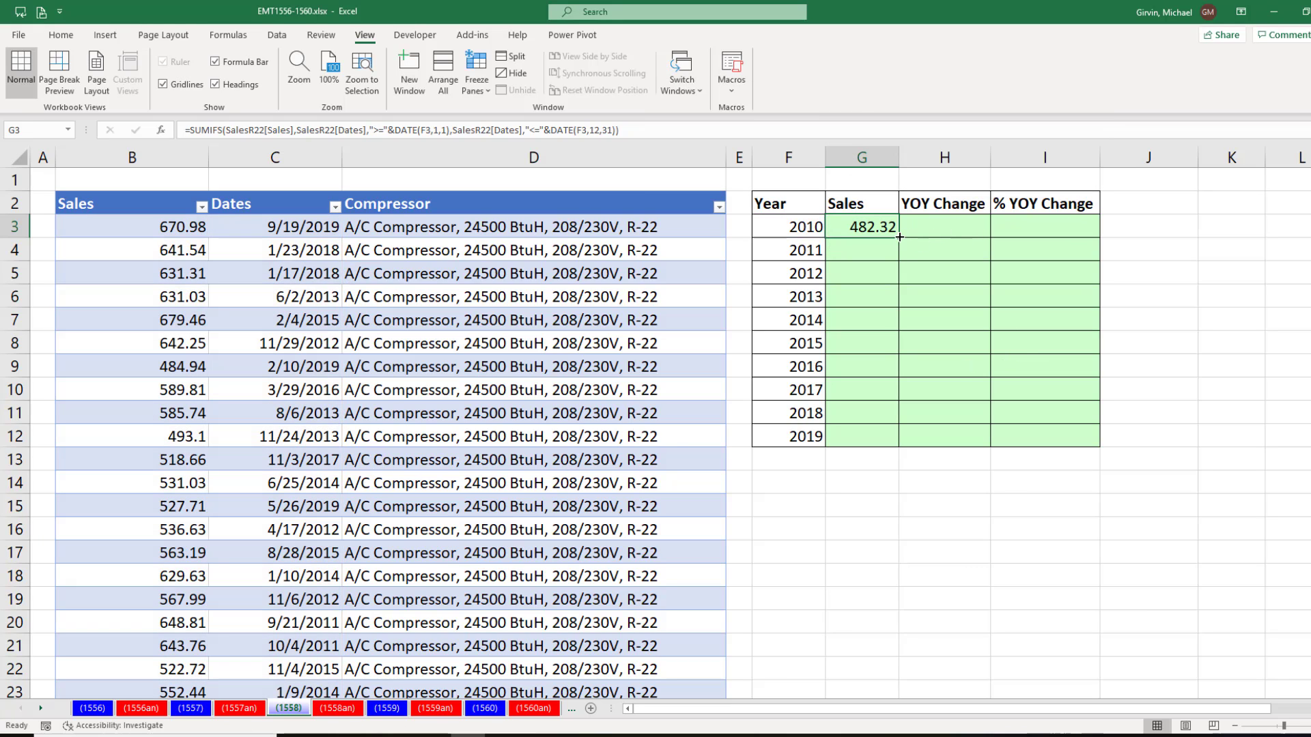
{"action": "double_click", "coordinate": [899, 238]}
{"action": "left_click", "coordinate": [863, 438]}
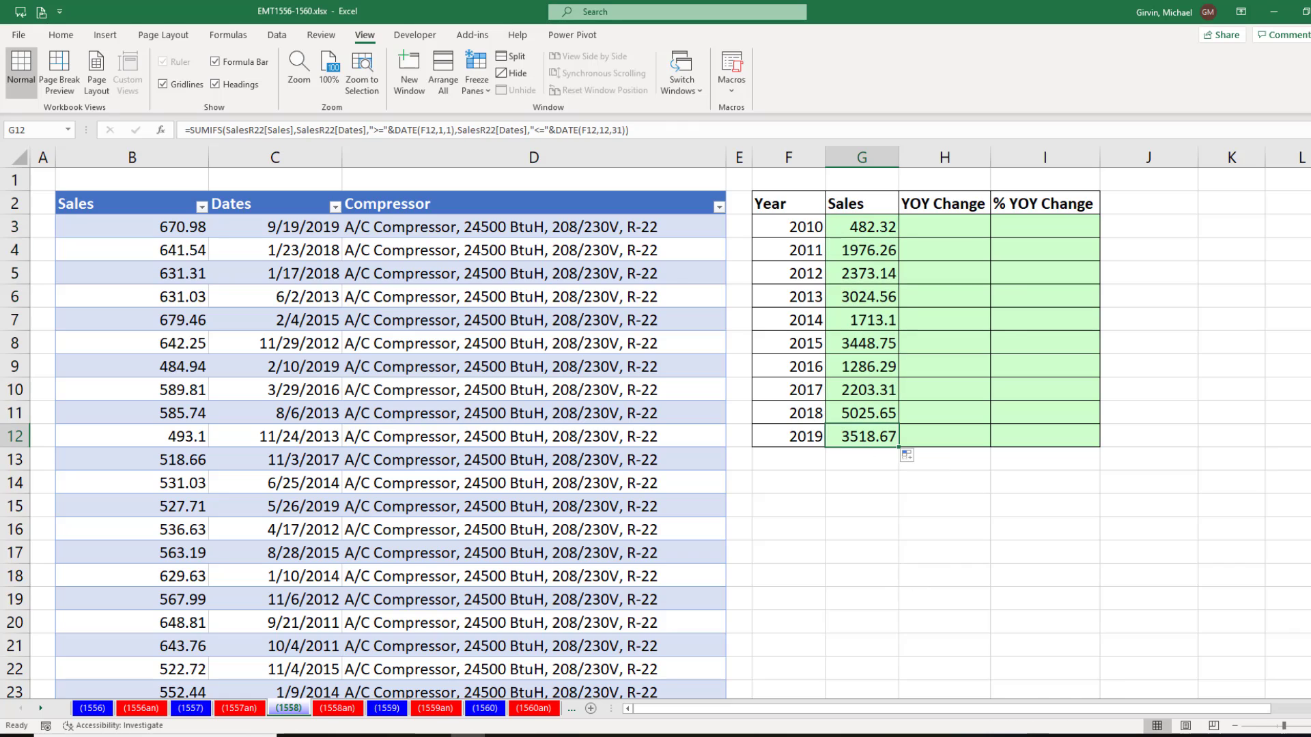
{"action": "key", "text": "F2"}
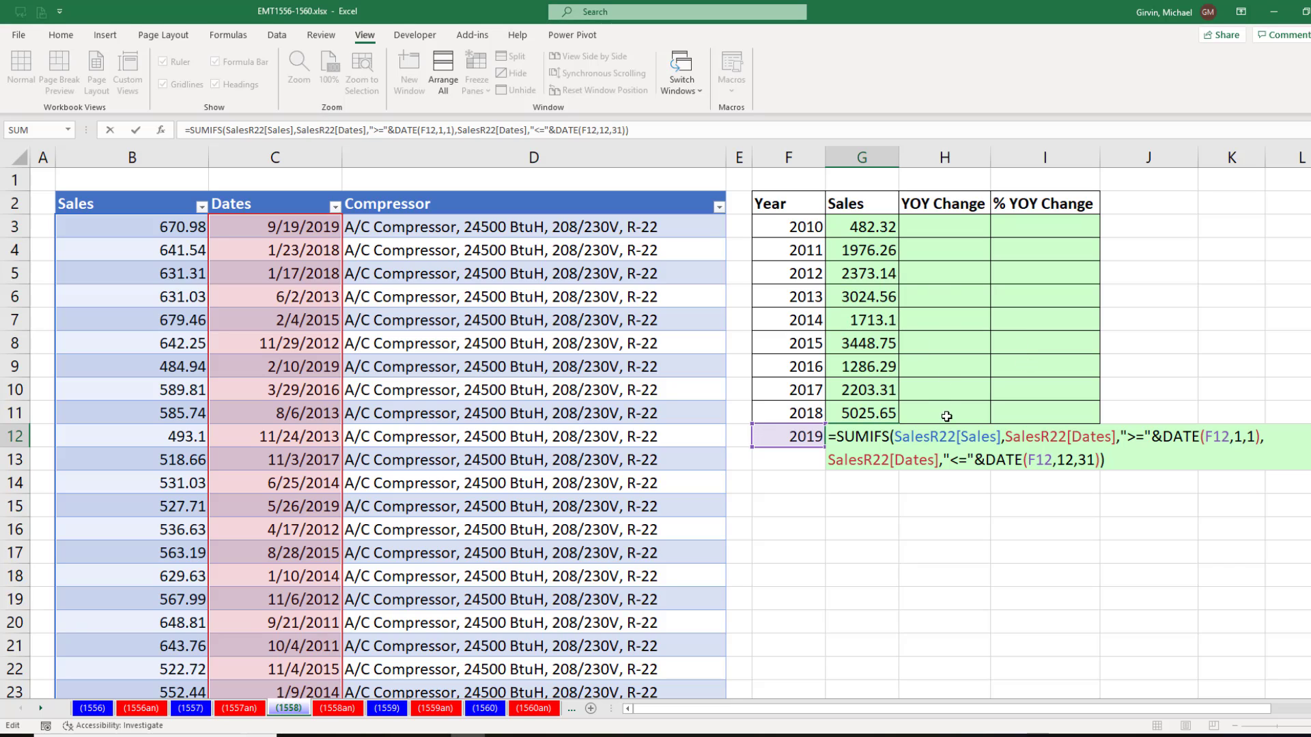
{"action": "key", "text": "Return"}
{"action": "left_click", "coordinate": [947, 255]}
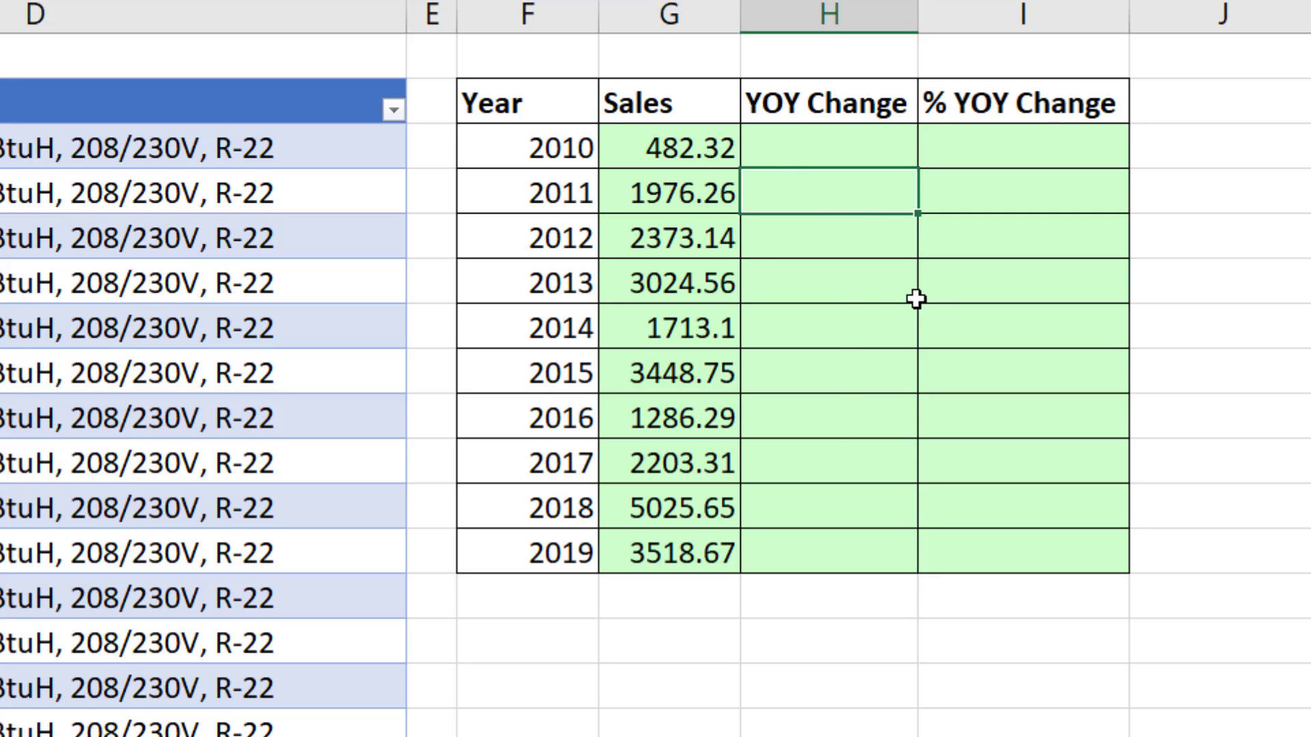
Enter =G4-G3 in H4 and fill the YOY Change down through 2019.
{"action": "type", "text": "="}
{"action": "key", "text": "Left"}
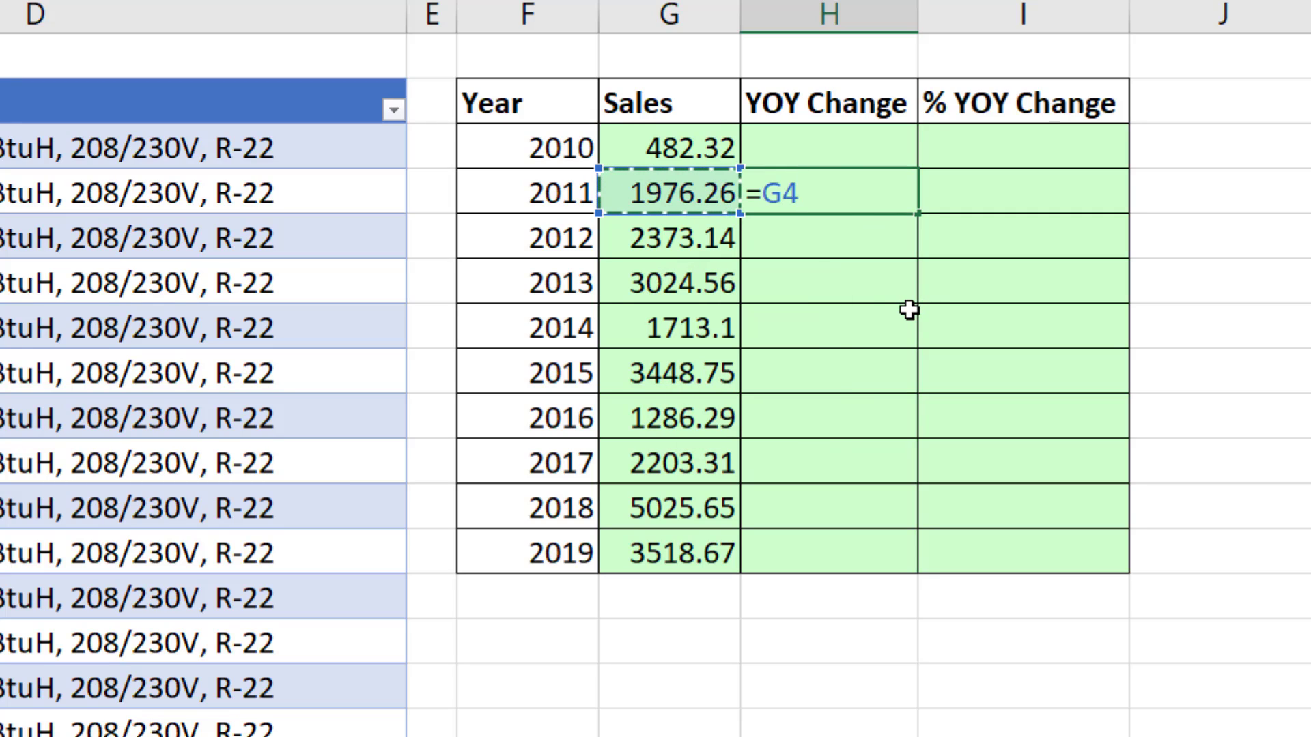
{"action": "type", "text": "-"}
{"action": "key", "text": "Left"}
{"action": "key", "text": "Up"}
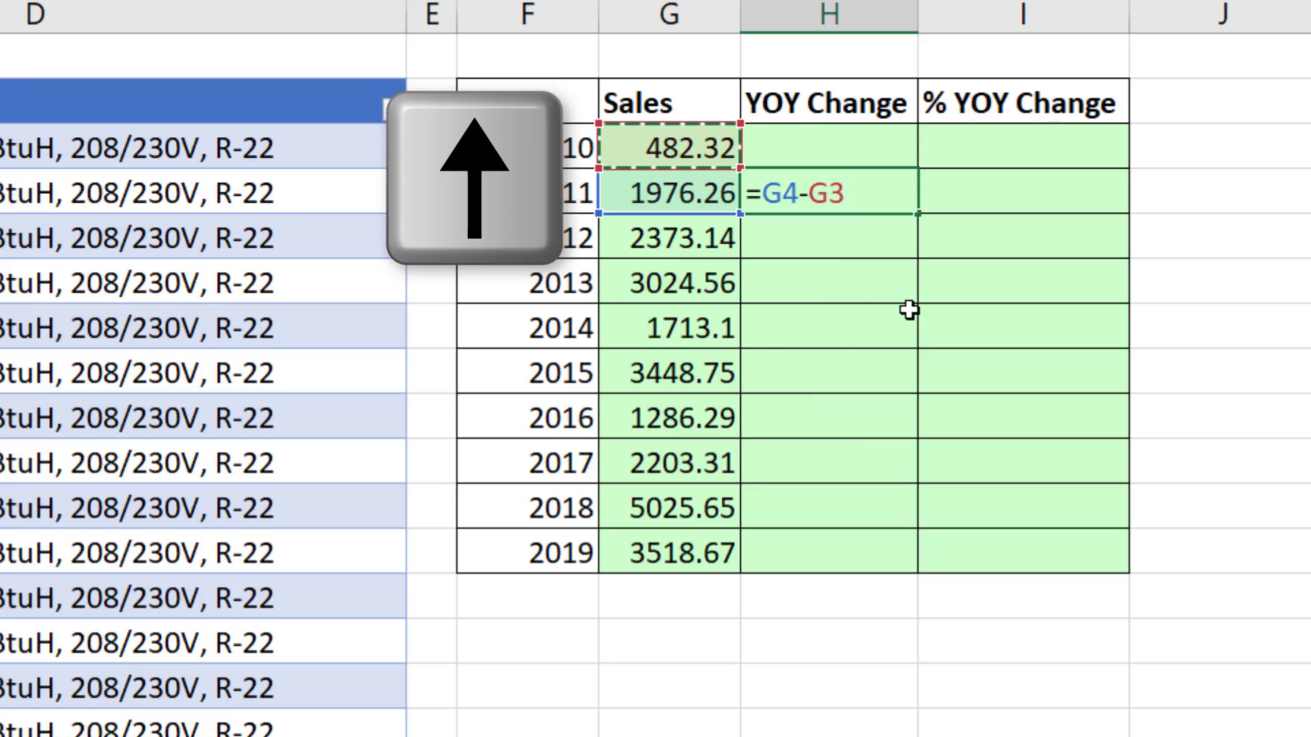
{"action": "key", "text": "ctrl+Return"}
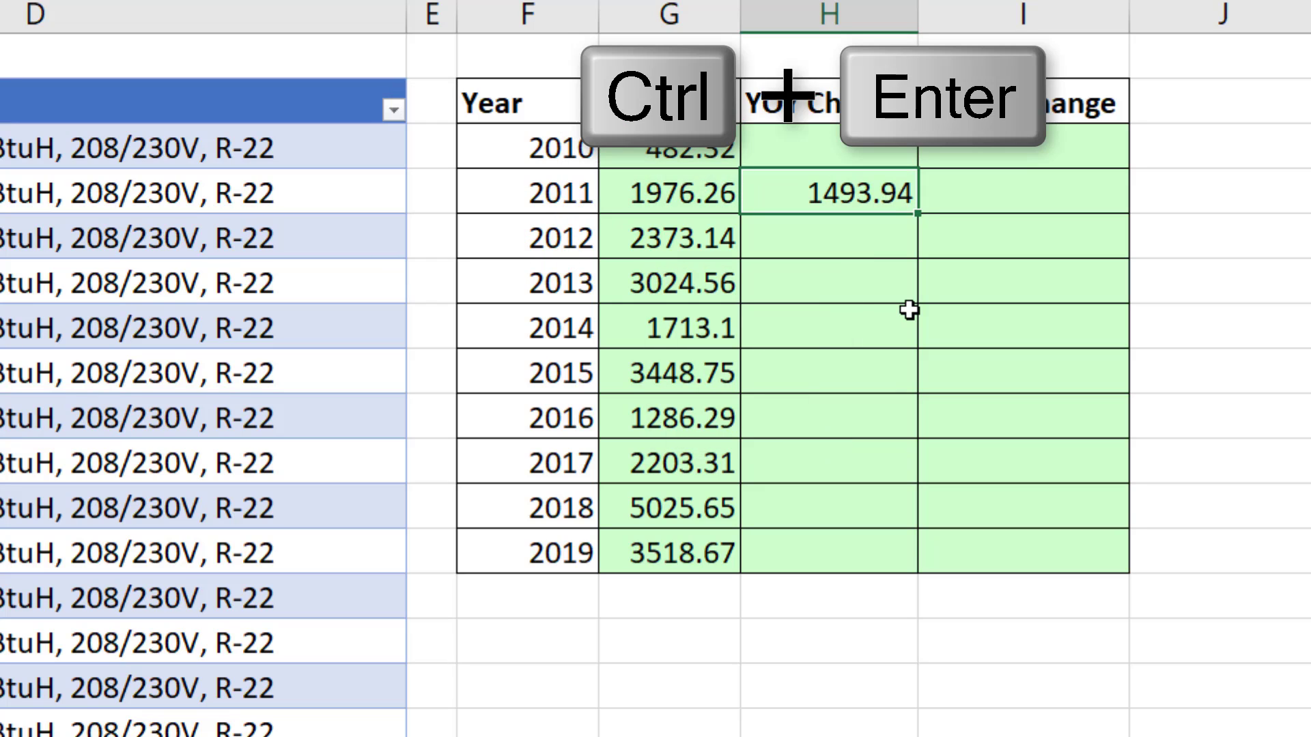
{"action": "double_click", "coordinate": [917, 215]}
Enter =H4/G3 in I4 and fill the % YOY Change down through 2019.
{"action": "left_click", "coordinate": [977, 200]}
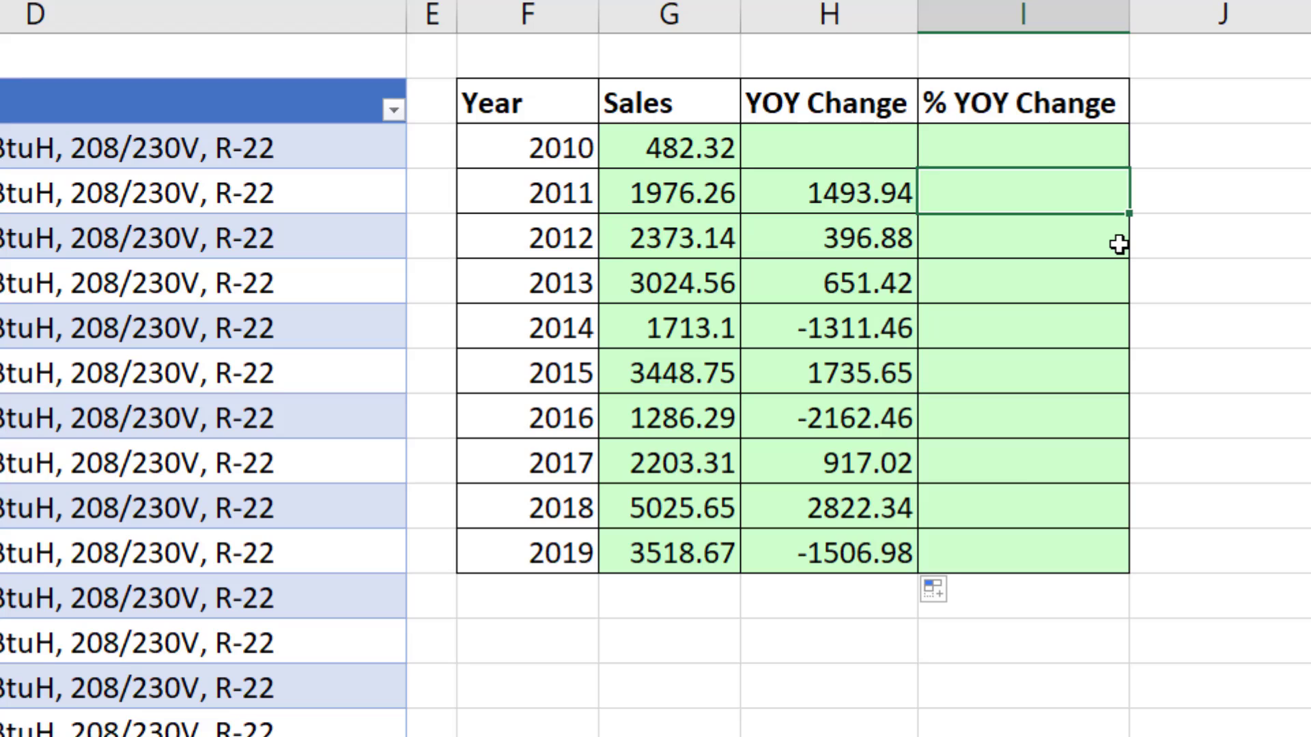
{"action": "type", "text": "="}
{"action": "key", "text": "Left"}
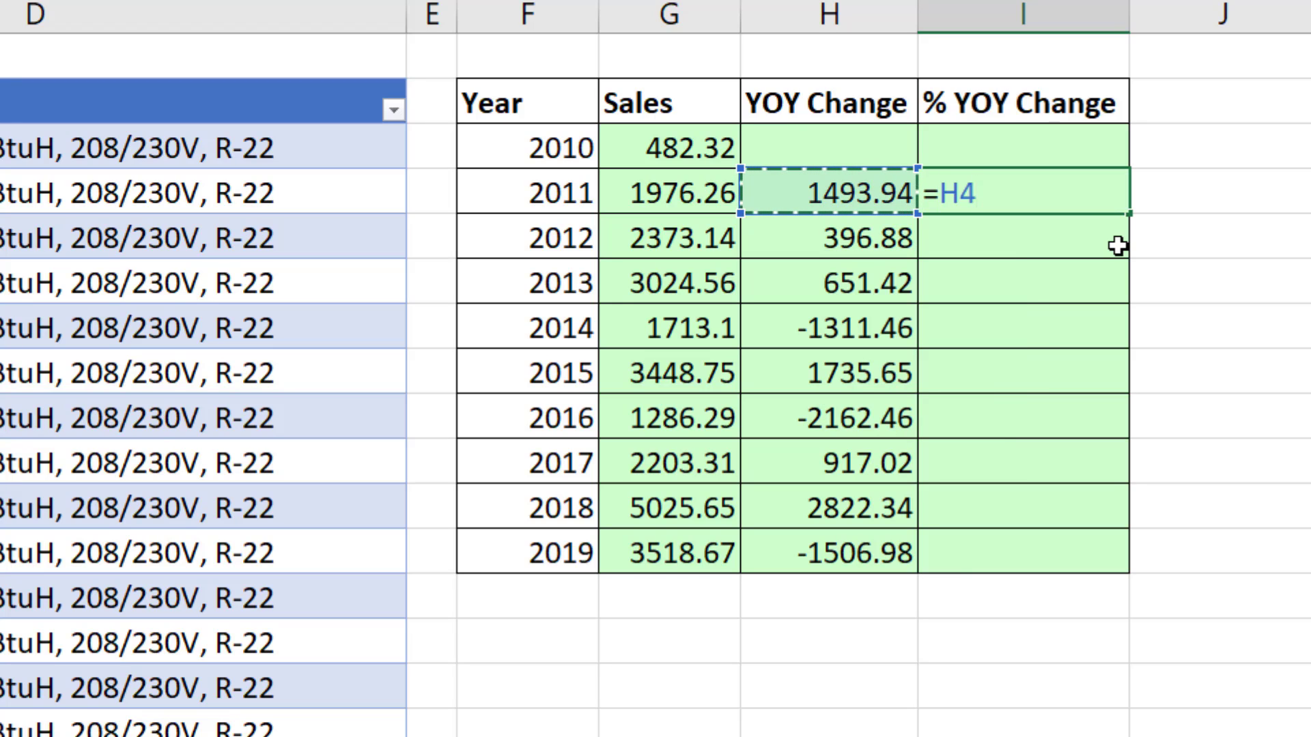
{"action": "type", "text": "/"}
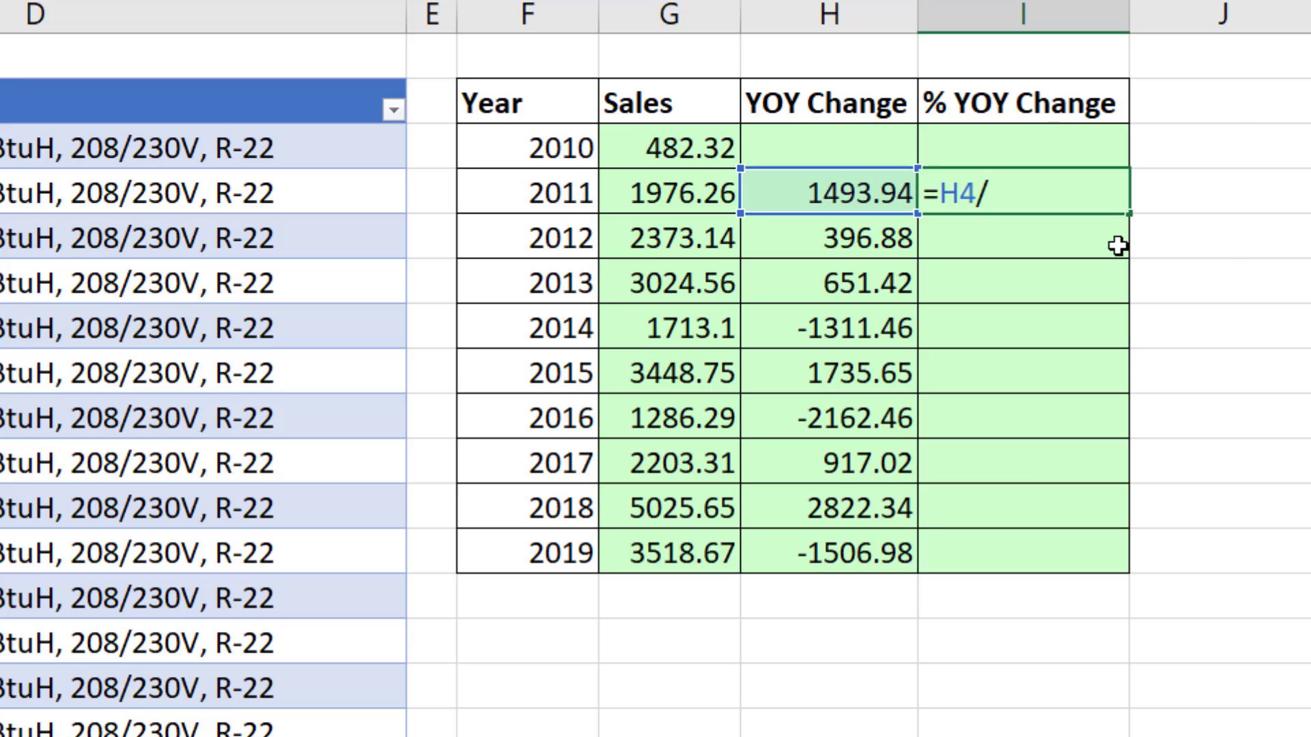
{"action": "key", "text": "Up"}
{"action": "key", "text": "Left"}
{"action": "key", "text": "Left"}
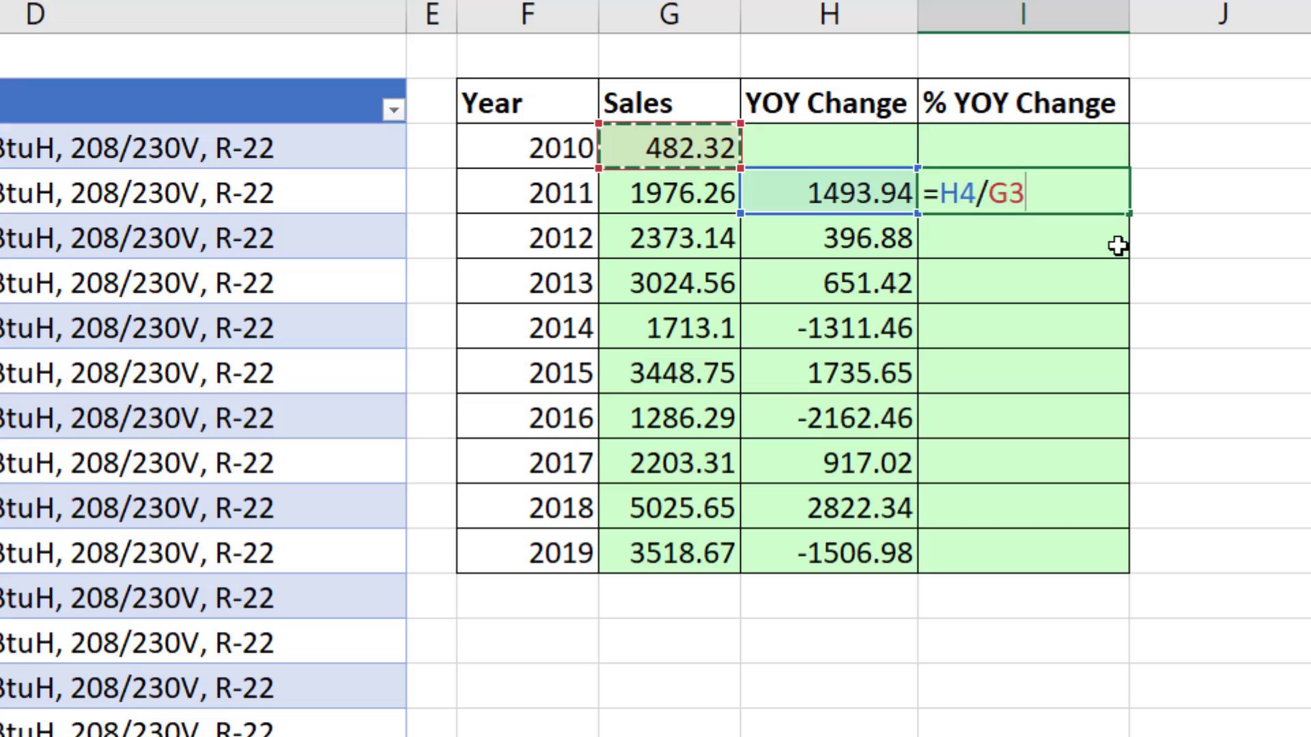
{"action": "key", "text": "ctrl+Return"}
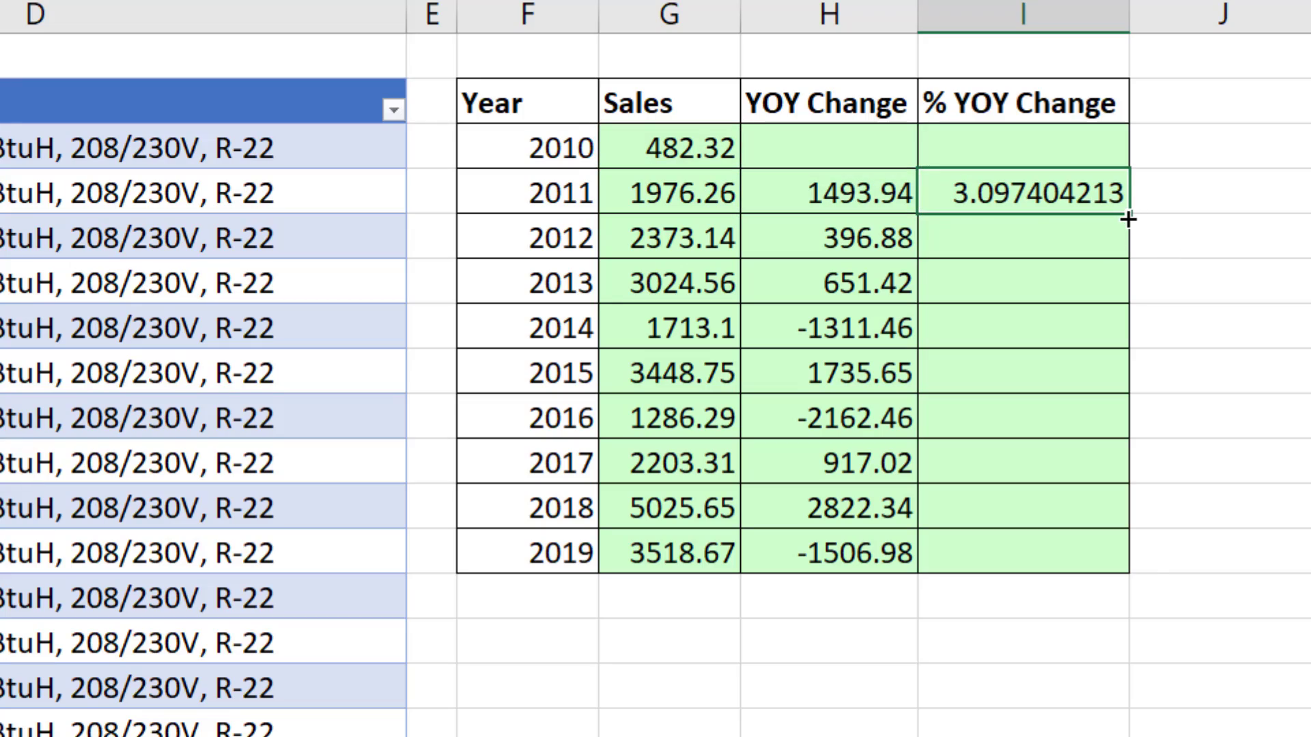
{"action": "double_click", "coordinate": [1128, 218]}
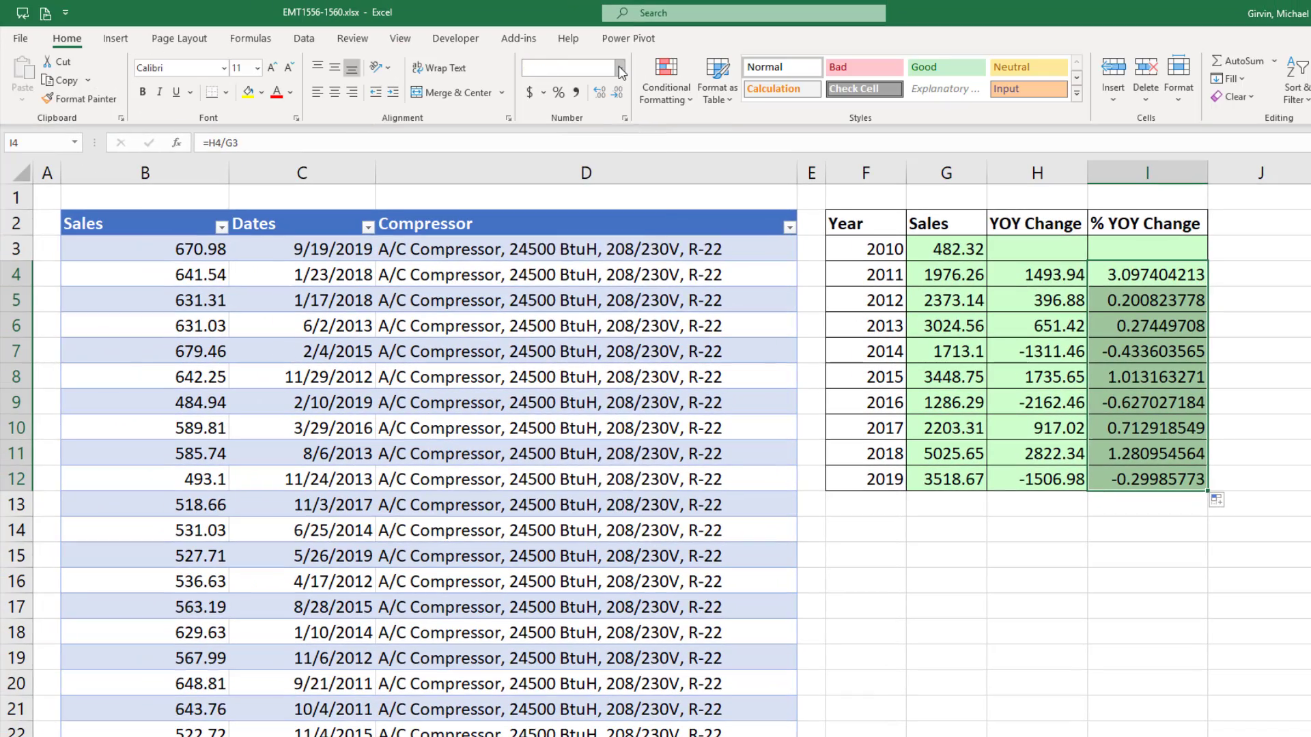
Format the % YOY Change results in I4:I12 as Percentage.
{"action": "left_click", "coordinate": [620, 69]}
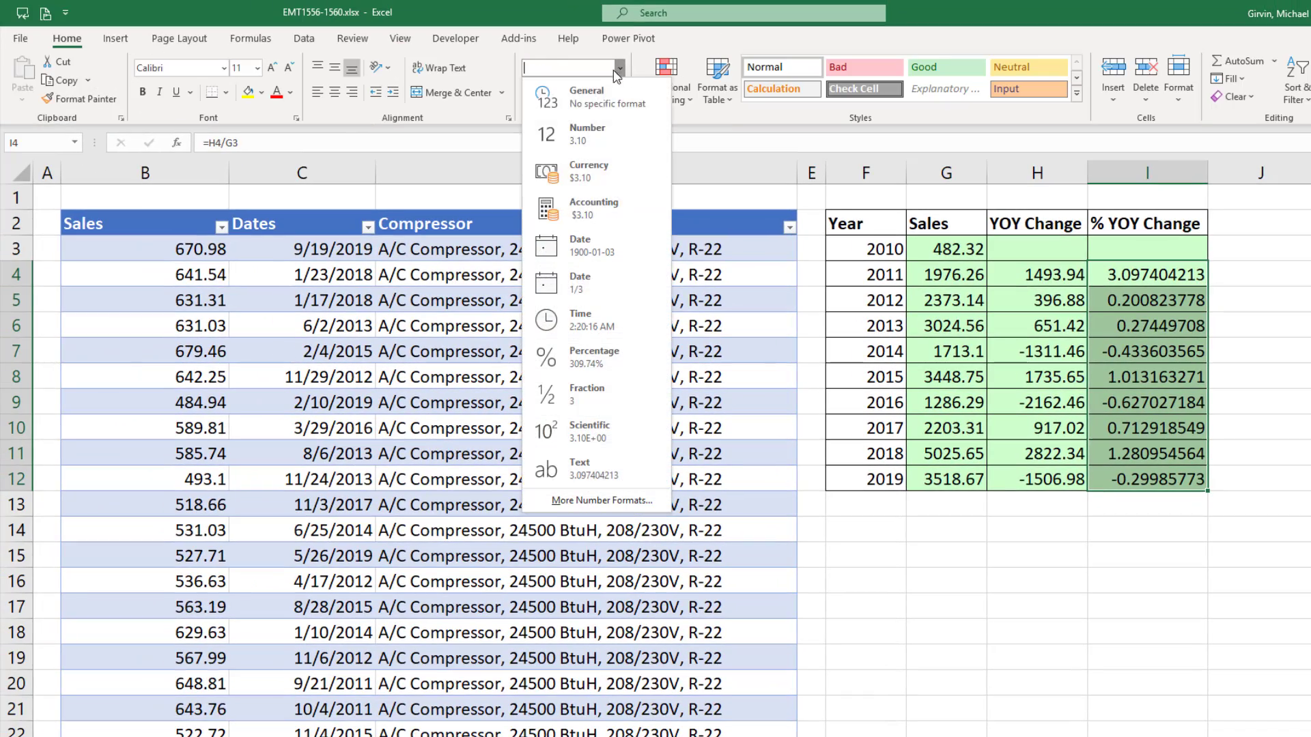
{"action": "left_click", "coordinate": [601, 363]}
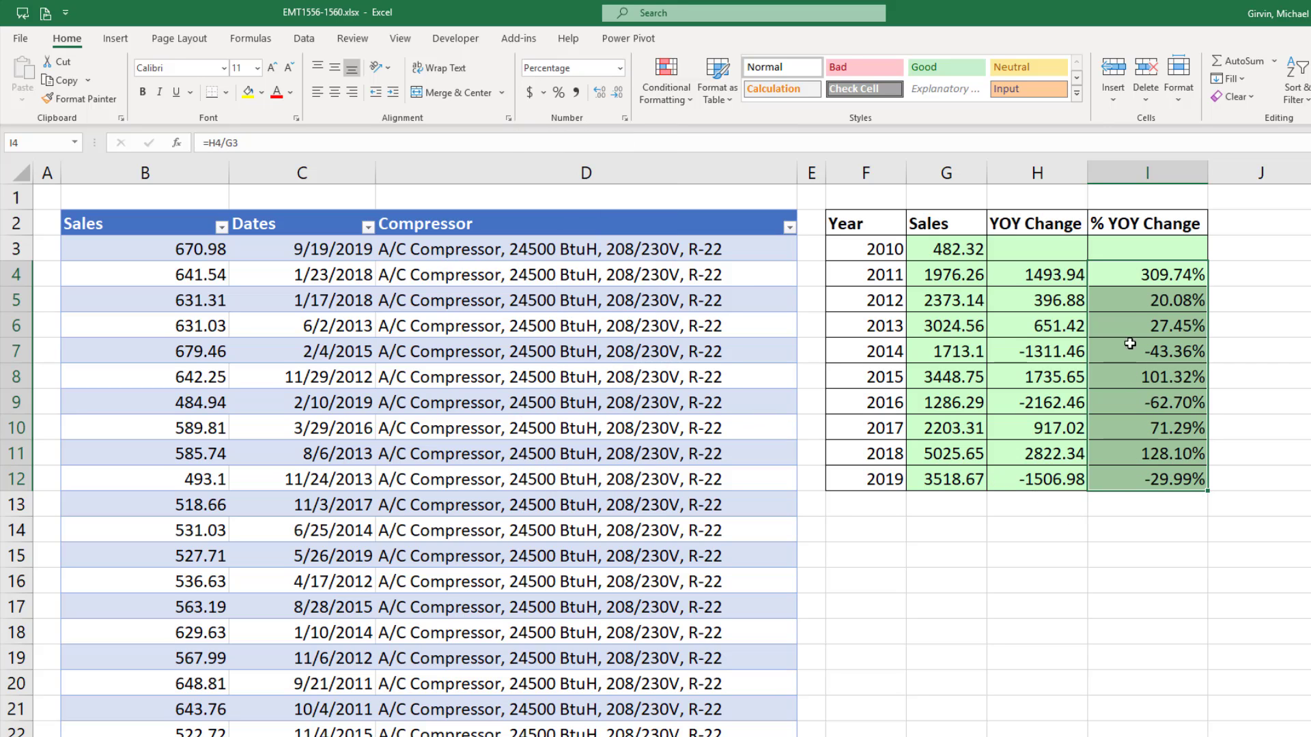
{"action": "left_click", "coordinate": [1191, 280]}
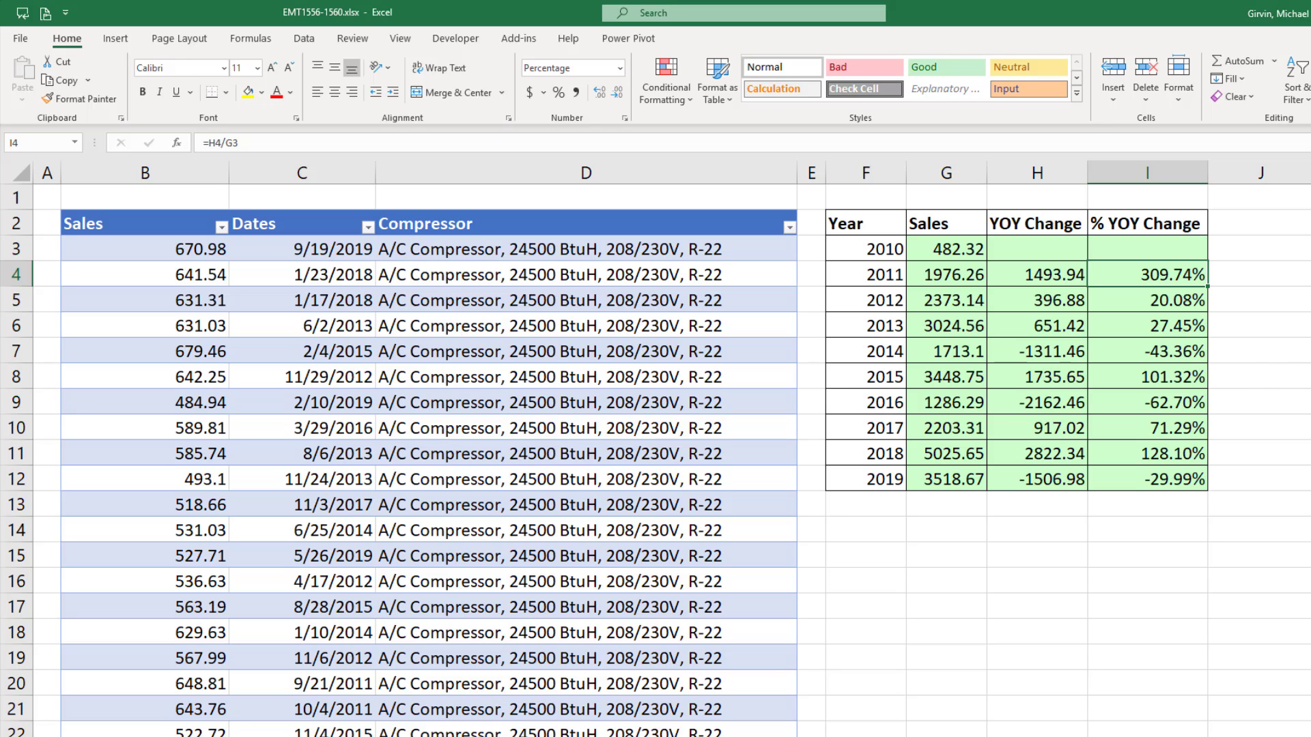
Inspect the 2014 row's sales, change and percent change formulas in G7, H7 and I7.
{"action": "left_click", "coordinate": [1177, 352]}
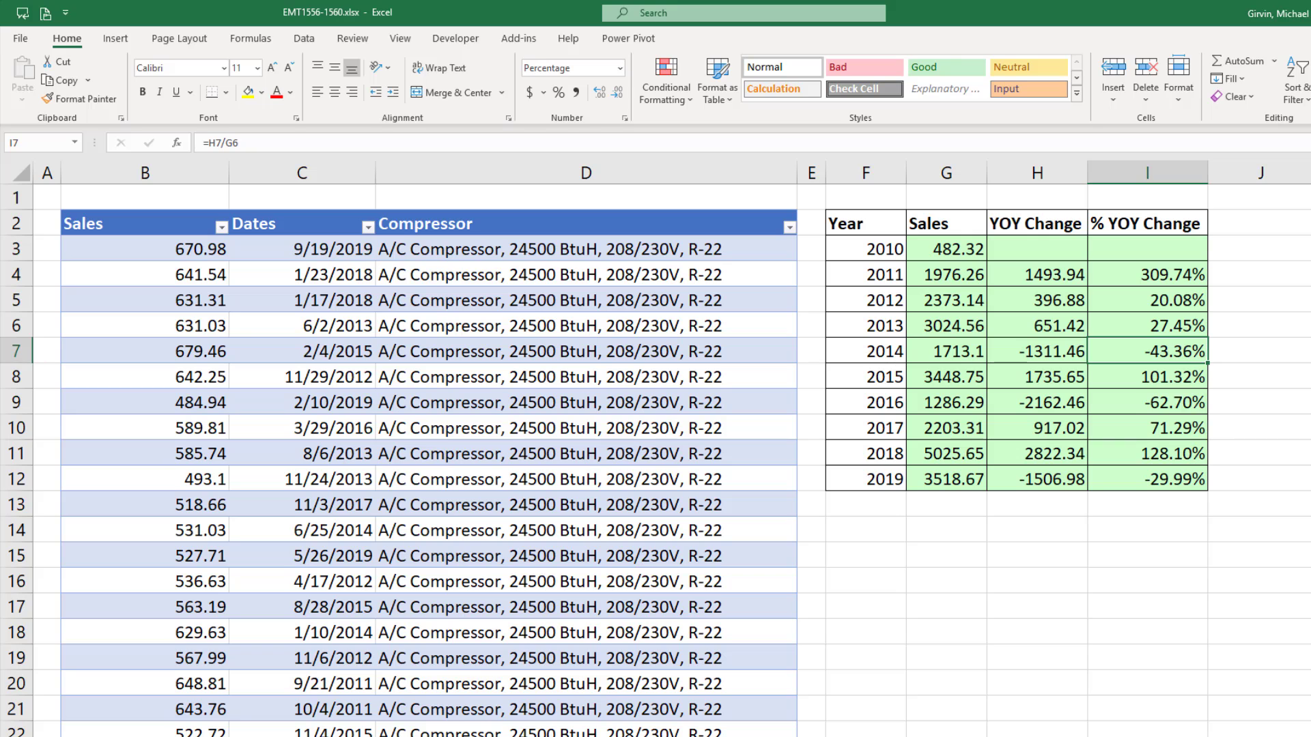
{"action": "double_click", "coordinate": [965, 351]}
{"action": "key", "text": "Escape"}
{"action": "double_click", "coordinate": [1043, 351]}
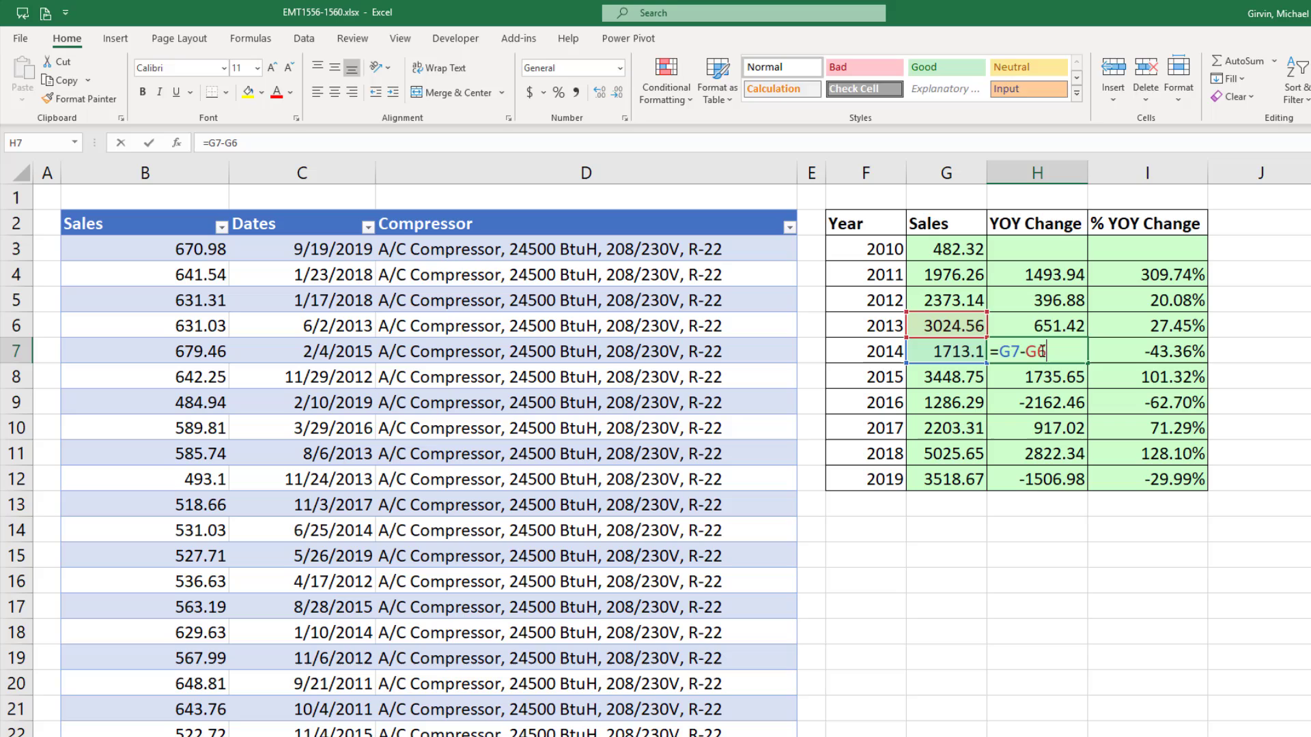
{"action": "key", "text": "Escape"}
{"action": "double_click", "coordinate": [1120, 352]}
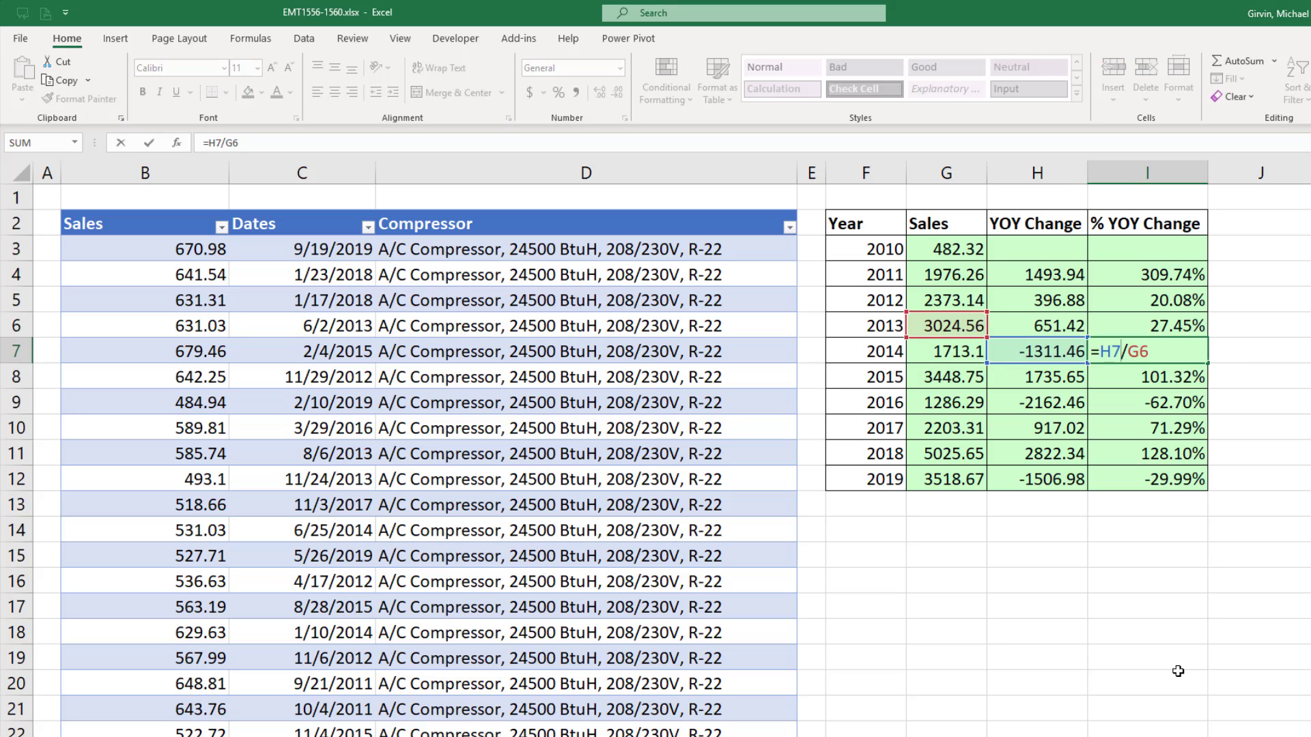